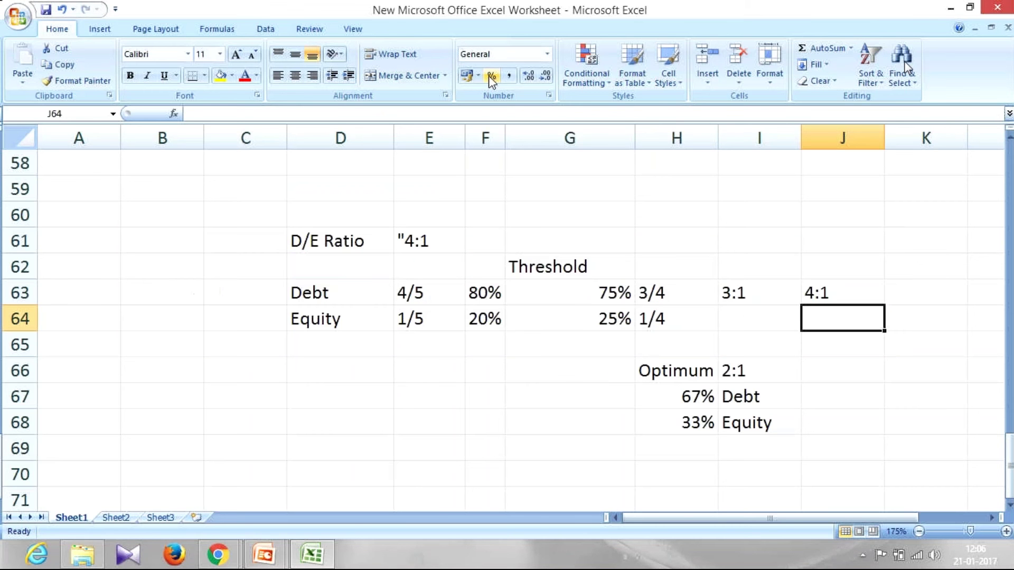
# Enter Inventory 100 in D72:E72 and COGS 200 in D73:E73
pyautogui.press('Down')
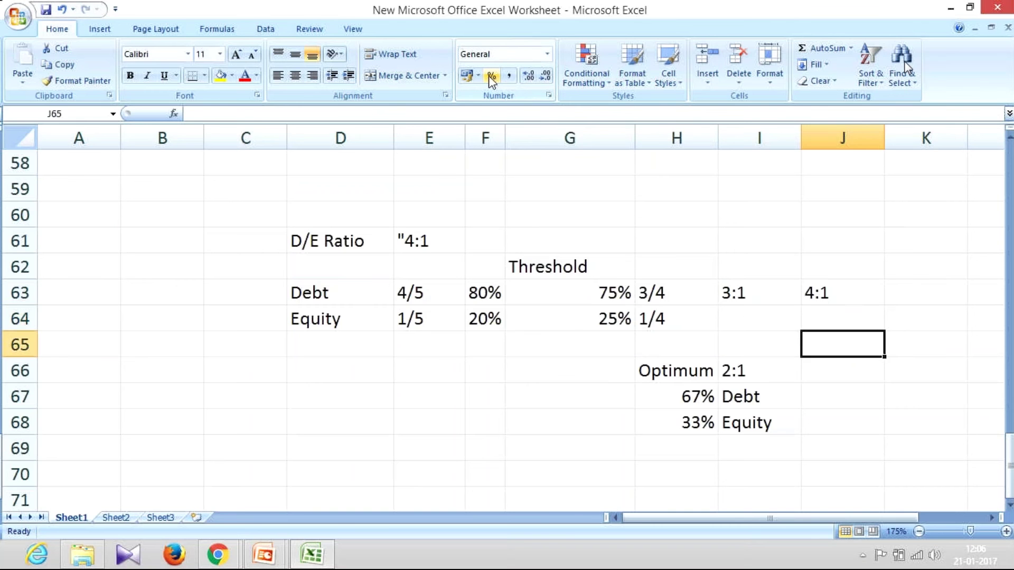
pyautogui.press('Down')
pyautogui.press('Down')
pyautogui.press('Down')
pyautogui.press('Down')
pyautogui.press('Down')
pyautogui.press('Down')
pyautogui.press('Down')
pyautogui.press('Down')
pyautogui.press('Down')
pyautogui.press('Down')
pyautogui.press('Down')
pyautogui.press('Down')
pyautogui.press('Down')
pyautogui.press('Down')
pyautogui.press('Down')
pyautogui.press('Down')
pyautogui.press('Left')
pyautogui.press('Left')
pyautogui.press('Left')
pyautogui.press('Left')
pyautogui.press('Left')
pyautogui.press('Left')
pyautogui.press('Down')
pyautogui.press('Up')
pyautogui.press('Up')
pyautogui.press('Up')
pyautogui.press('Up')
pyautogui.press('Up')
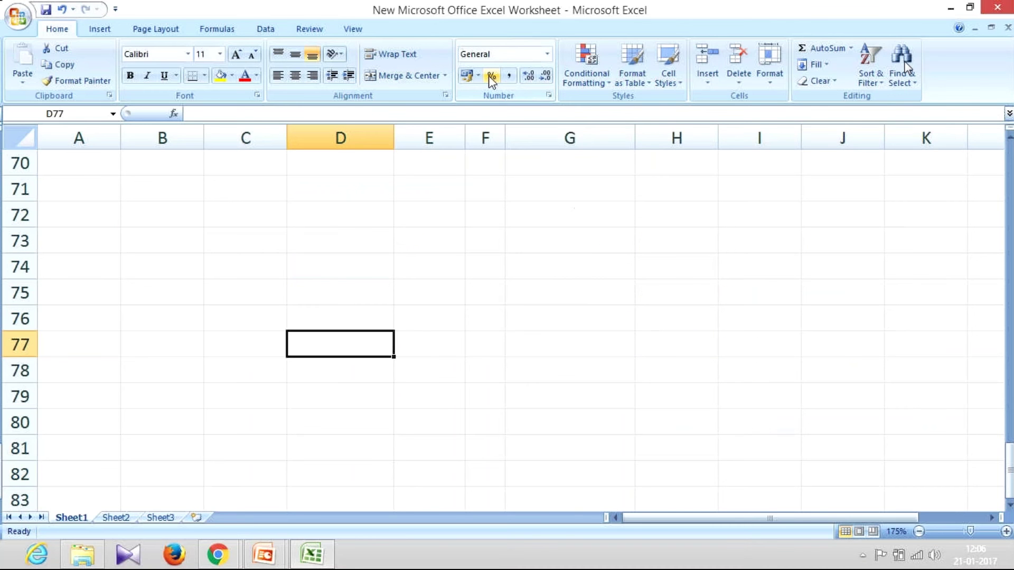
pyautogui.press('Up')
pyautogui.press('Up')
pyautogui.press('Up')
pyautogui.press('Up')
pyautogui.press('Up')
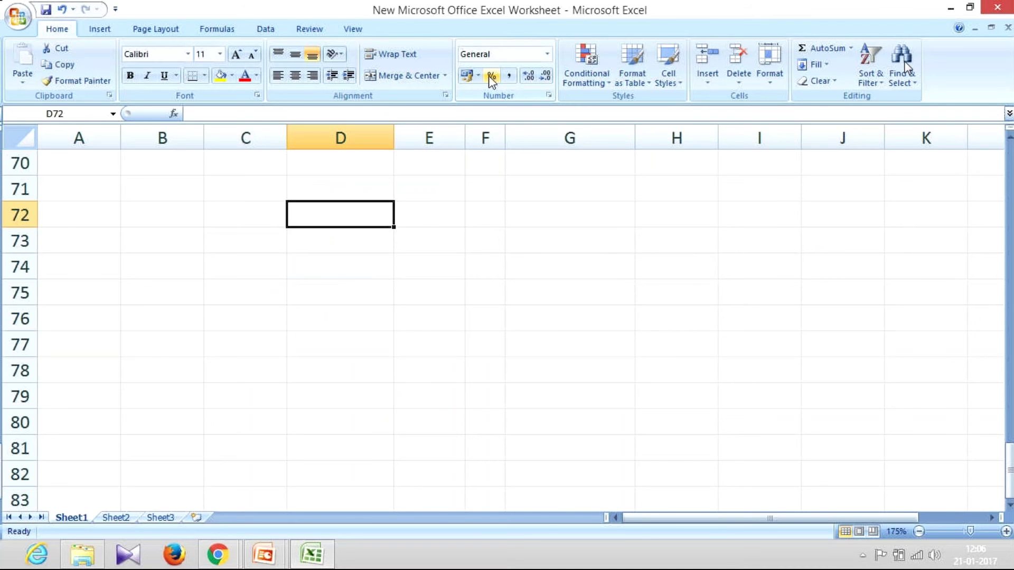
pyautogui.write('Invent')
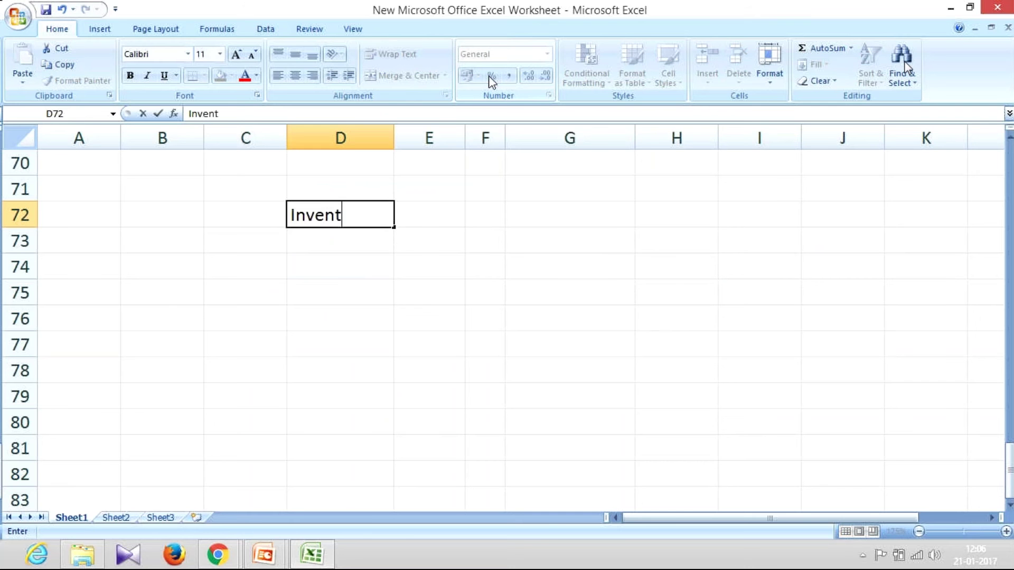
pyautogui.write('ory')
pyautogui.press('Tab')
pyautogui.write('100')
pyautogui.press('Return')
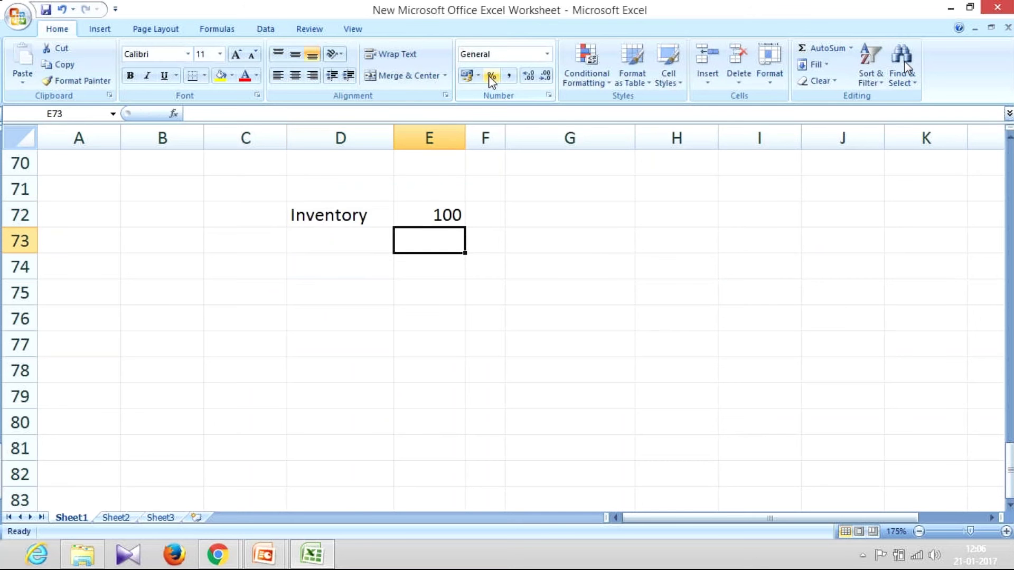
pyautogui.press('Left')
pyautogui.write('COGS')
pyautogui.press('Tab')
pyautogui.write('200')
pyautogui.press('Return')
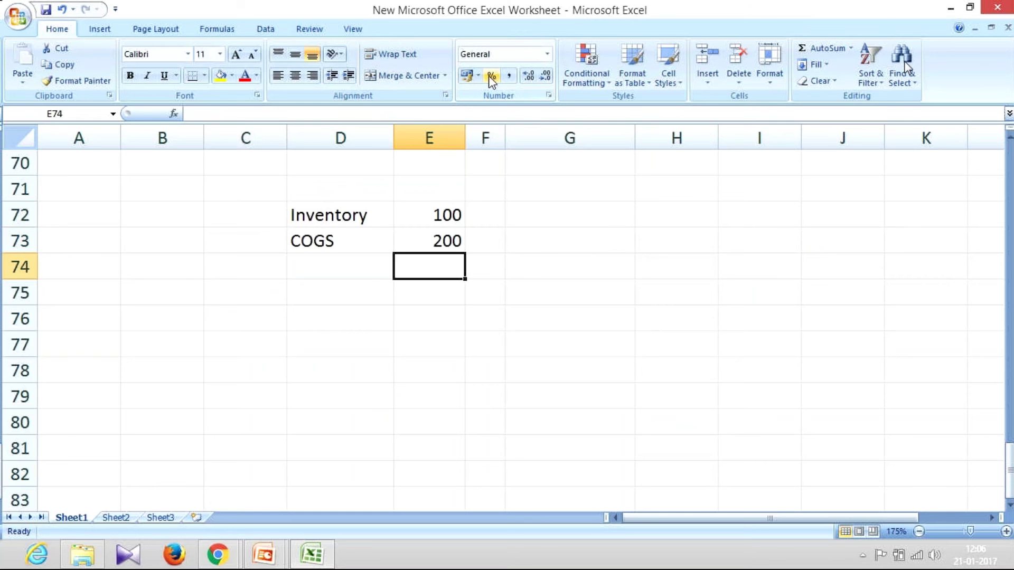
# Add a Lacs units heading in F71
pyautogui.press('Up')
pyautogui.press('Up')
pyautogui.press('Up')
pyautogui.press('Right')
pyautogui.write('Lacs')
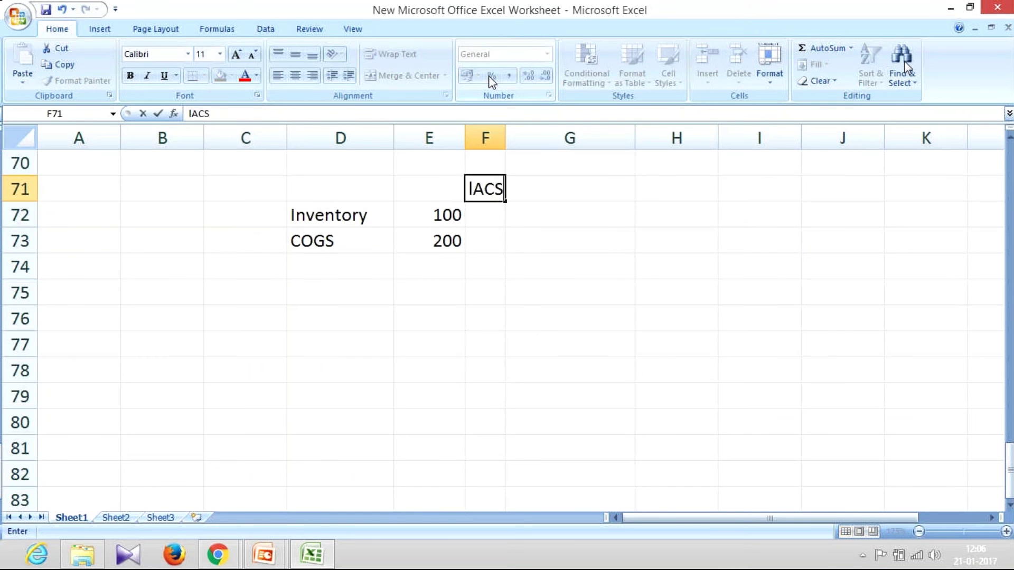
pyautogui.press('Return')
# Relabel the Inventory entry in D72 as AI
pyautogui.press('Left')
pyautogui.press('Down')
pyautogui.press('Down')
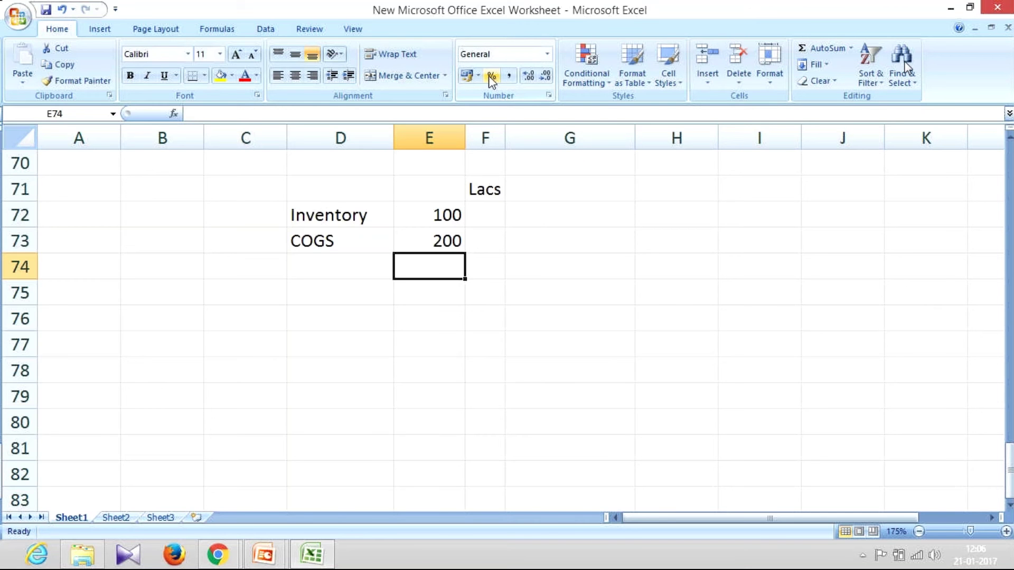
pyautogui.press('Up')
pyautogui.press('Up')
pyautogui.press('Left')
pyautogui.write('A')
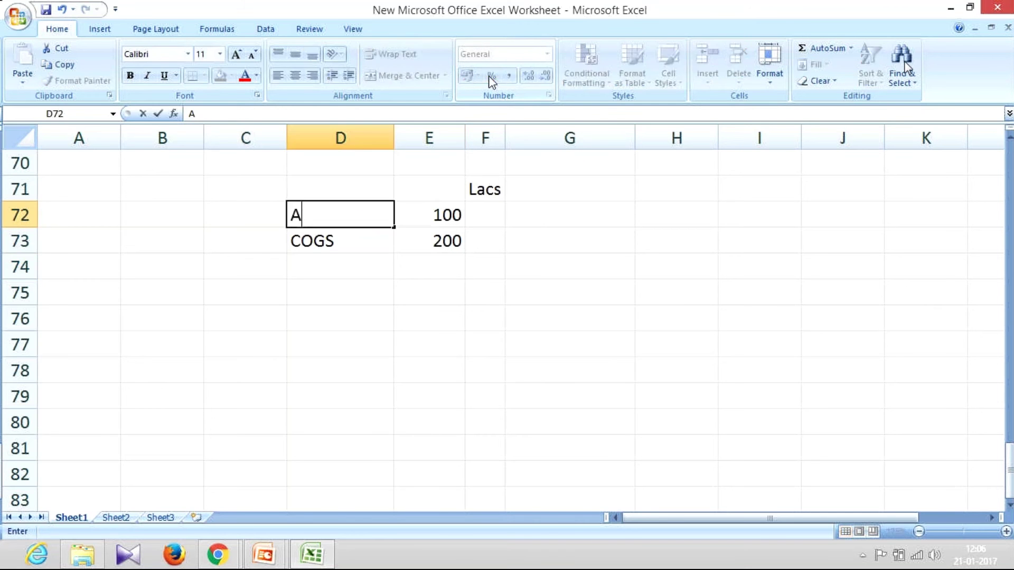
pyautogui.write('I')
pyautogui.press('Return')
pyautogui.press('Up')
pyautogui.press('Right')
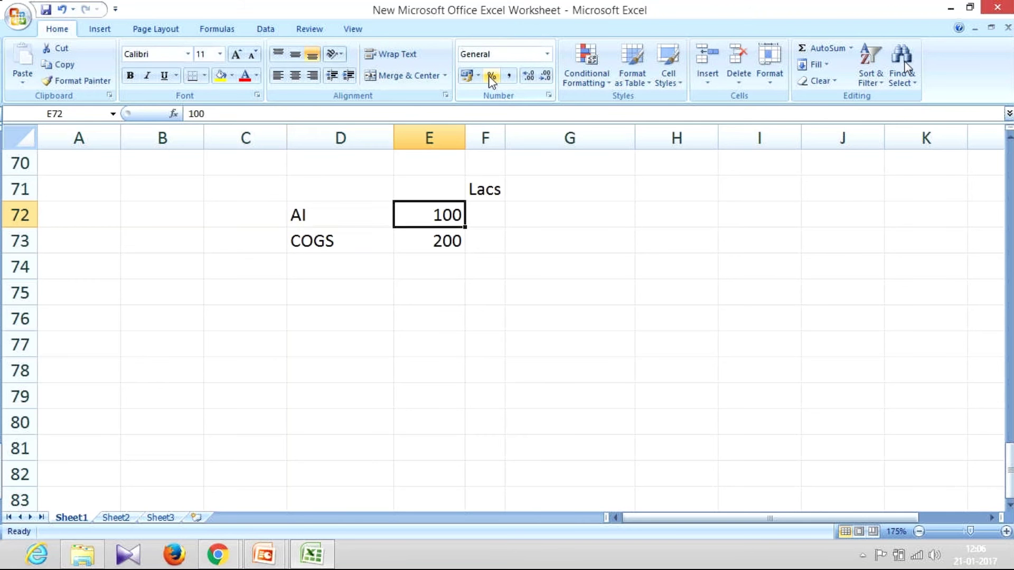
pyautogui.press('Down')
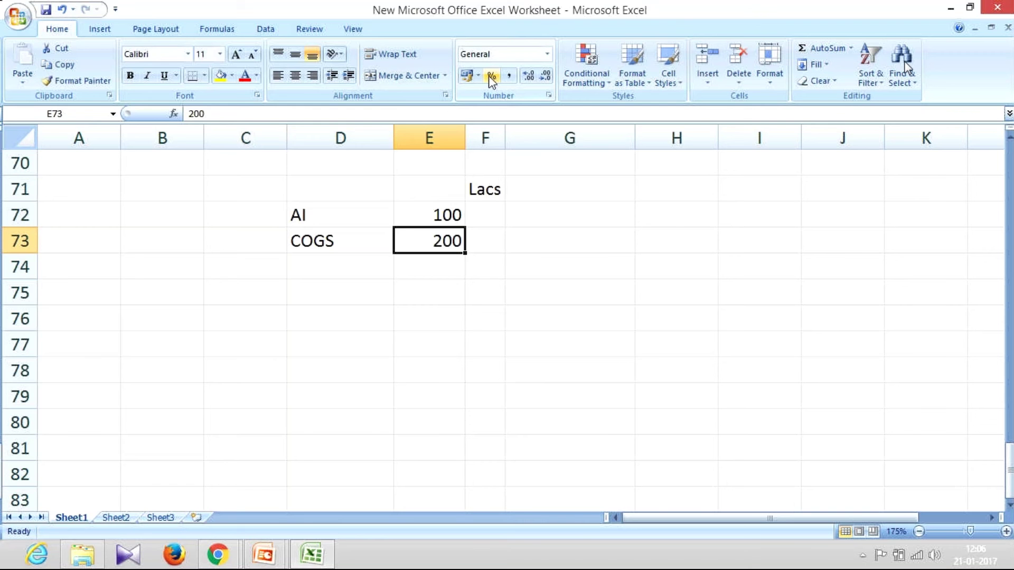
# Enter =E73/E72 in E74 to get a turnover ratio of 2
pyautogui.press('Left')
pyautogui.press('Right')
pyautogui.press('Down')
pyautogui.write('=')
pyautogui.press('Up')
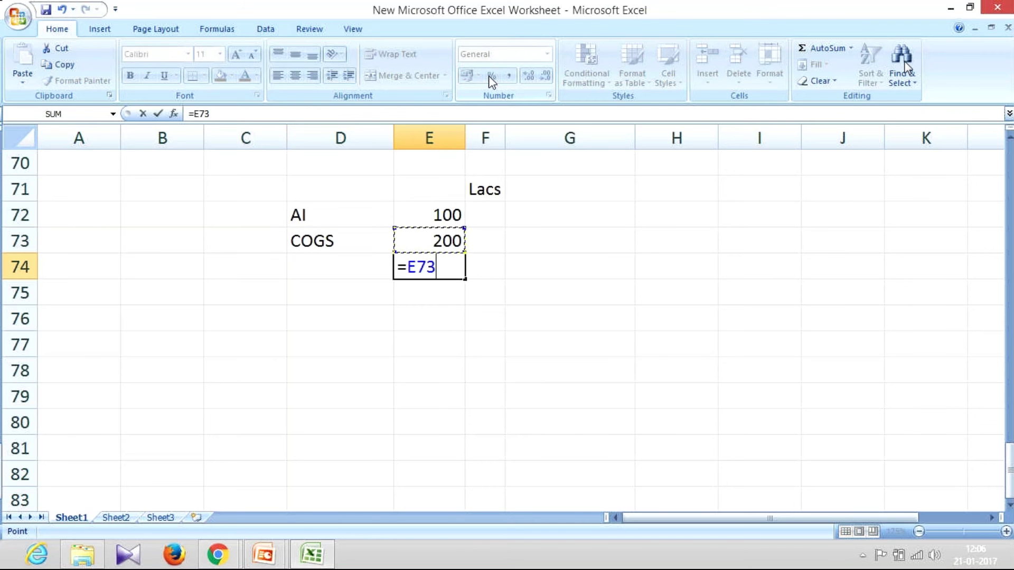
pyautogui.write('/')
pyautogui.press('Up')
pyautogui.press('Up')
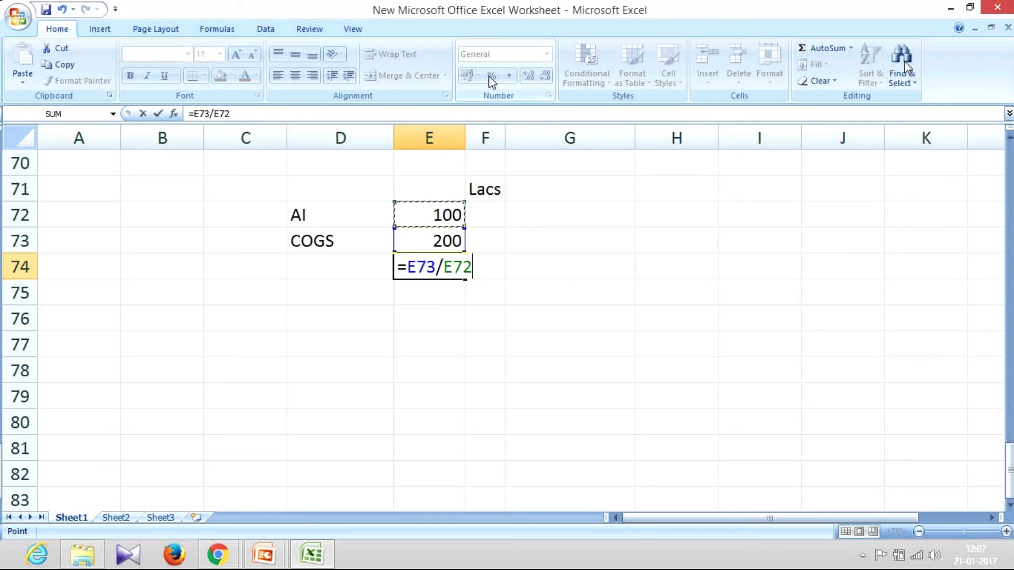
pyautogui.hotkey('ctrl', 'Return')
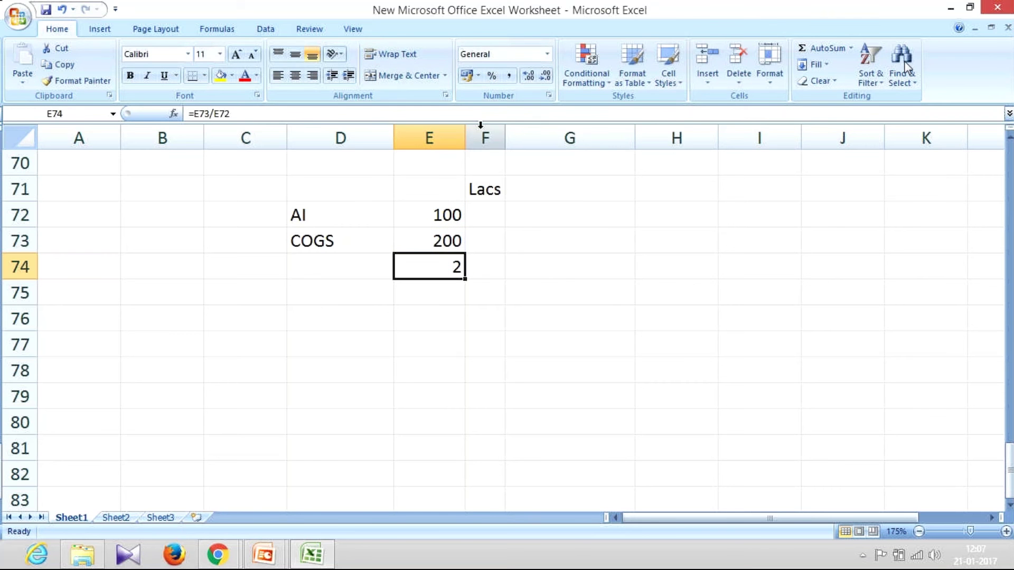
# Widen column F and enter the second company's AI 100 and COGS 1200 in F72:F73
pyautogui.moveTo(506, 136); pyautogui.dragTo(535, 136)
pyautogui.click(509, 217)
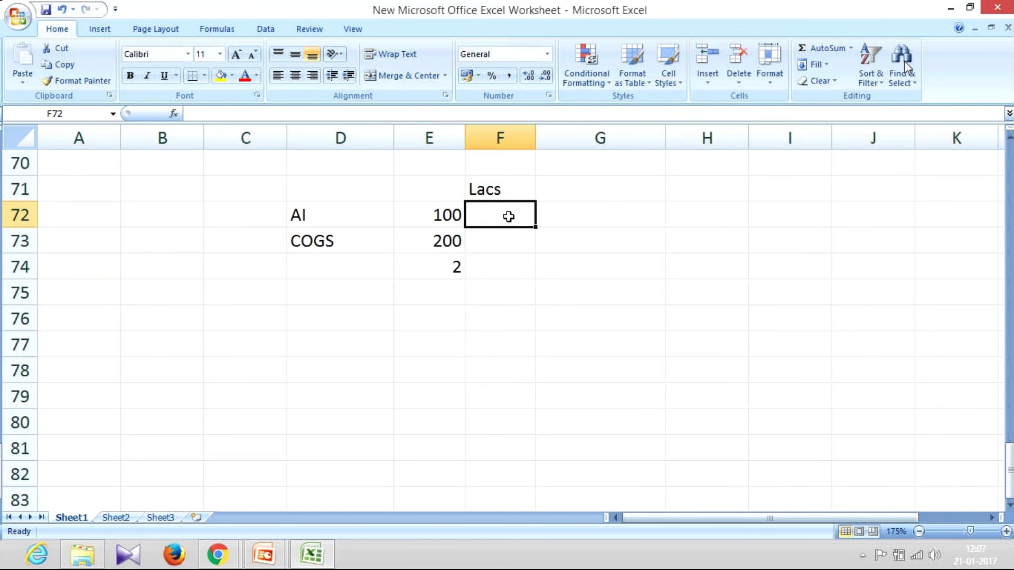
pyautogui.write('100')
pyautogui.press('Return')
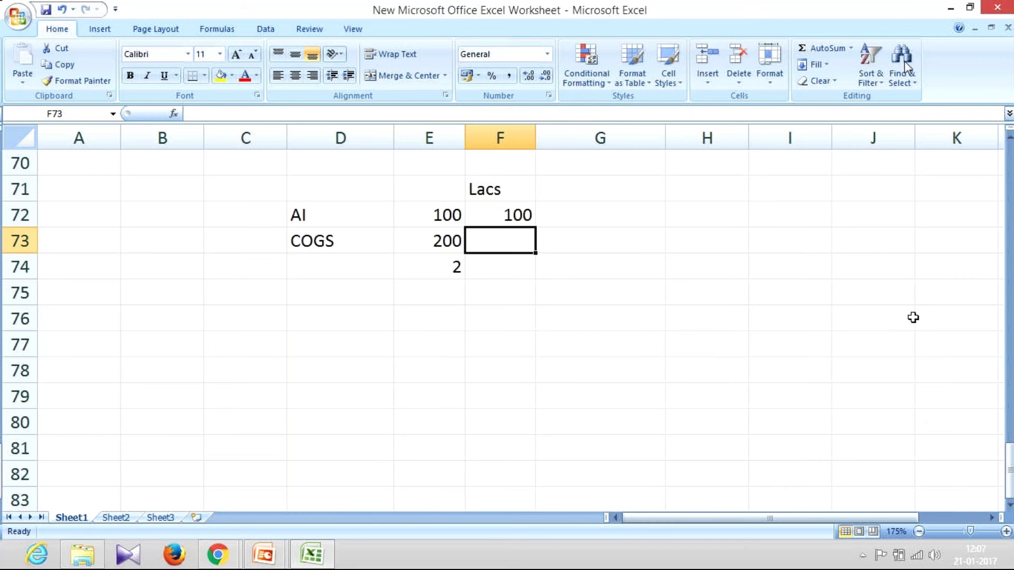
pyautogui.write('1200')
pyautogui.press('Return')
# Copy the E74 turnover formula into F74, giving 12
pyautogui.press('Left')
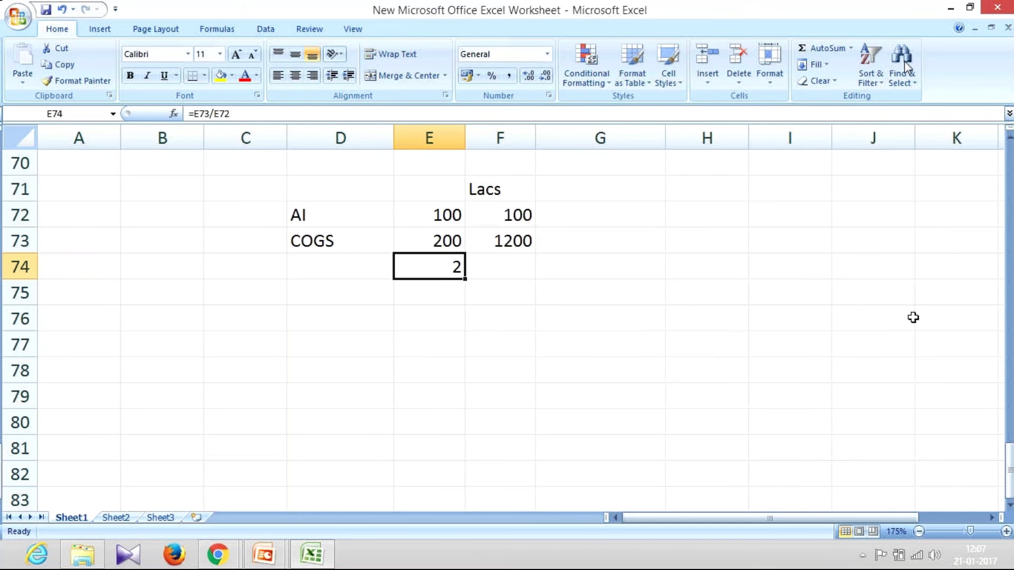
pyautogui.hotkey('ctrl', 'c')
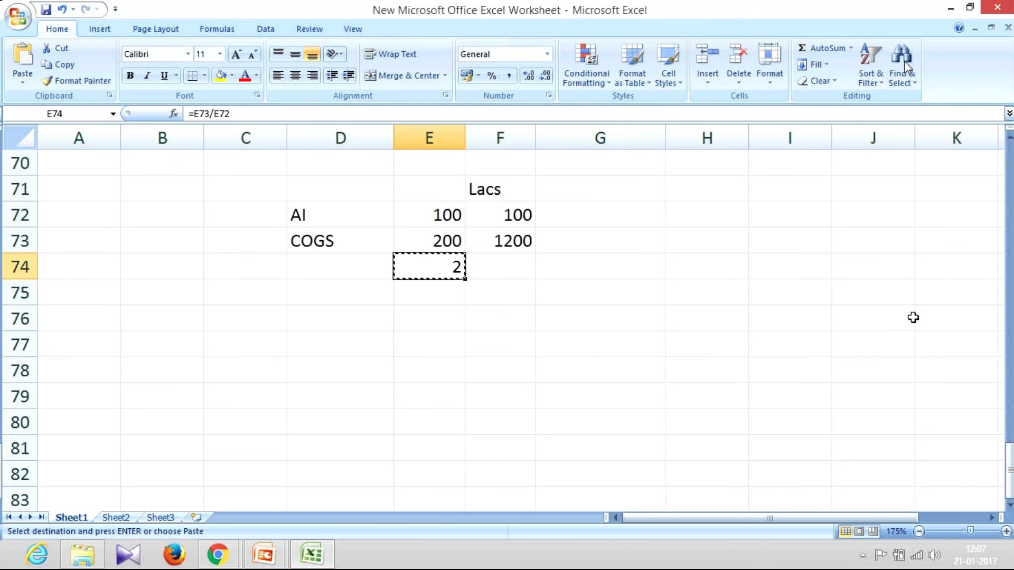
pyautogui.press('Right')
pyautogui.press('Return')
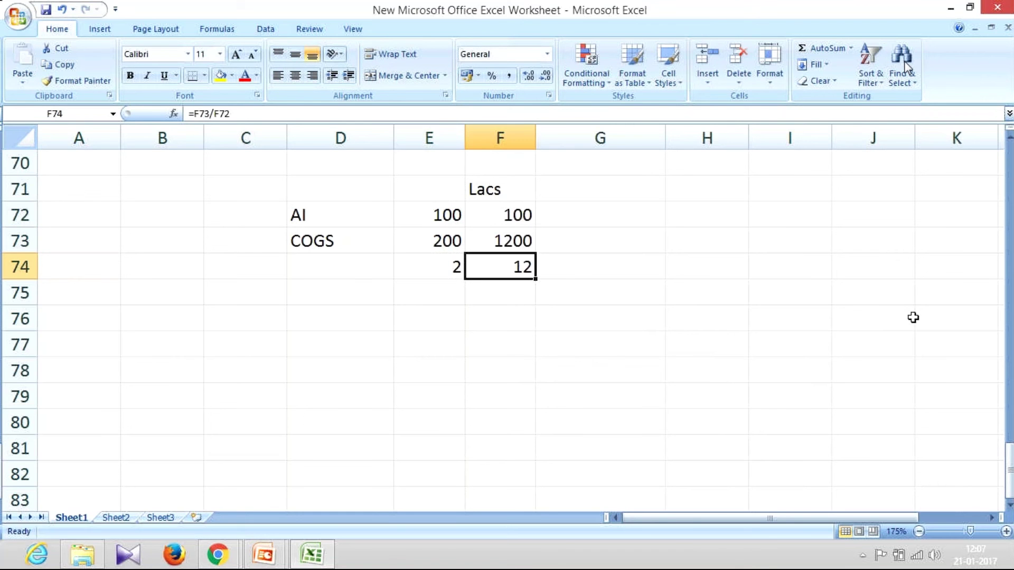
pyautogui.press('Up')
pyautogui.press('Up')
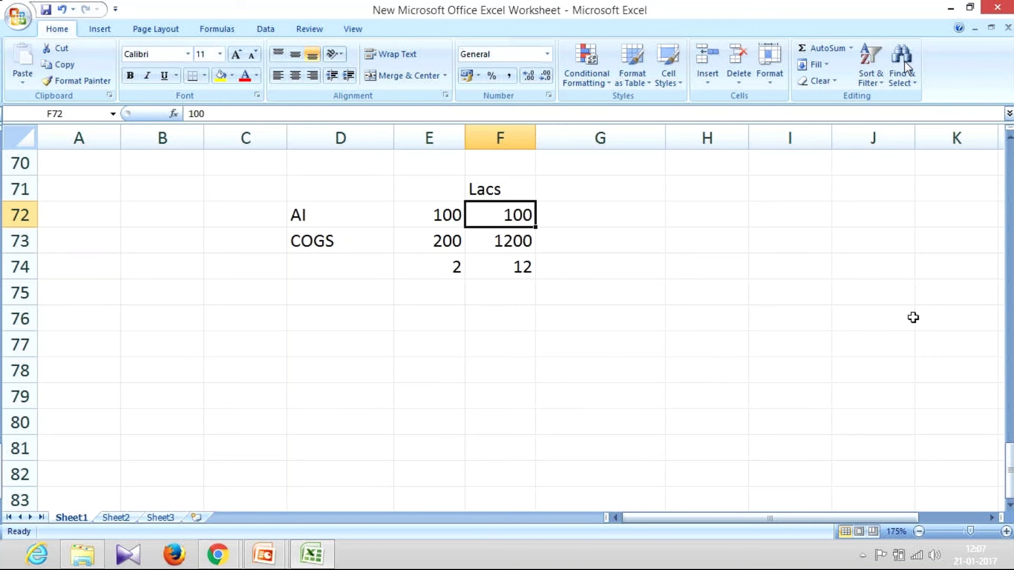
pyautogui.press('Down')
pyautogui.press('Down')
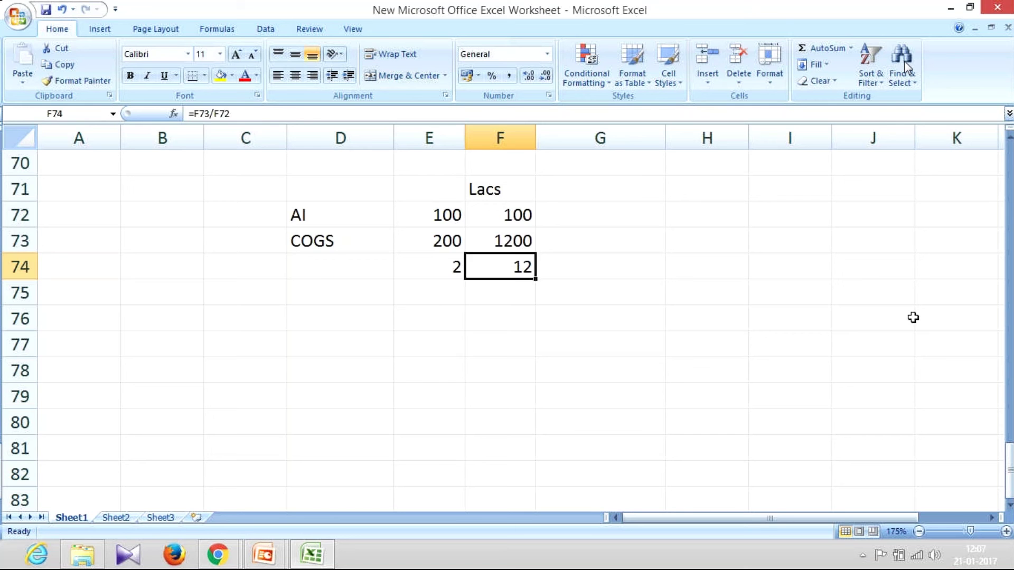
pyautogui.press('Up')
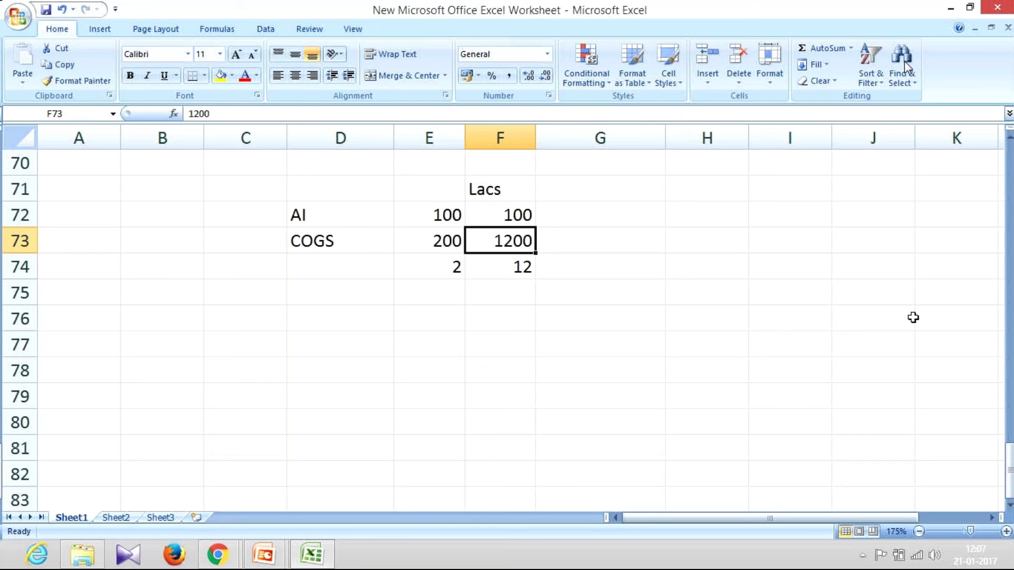
# Check the AI, COGS and turnover formula cells for both companies after glancing at the slides
pyautogui.hotkey('alt', 'Tab')
pyautogui.press('Up')
pyautogui.press('Left')
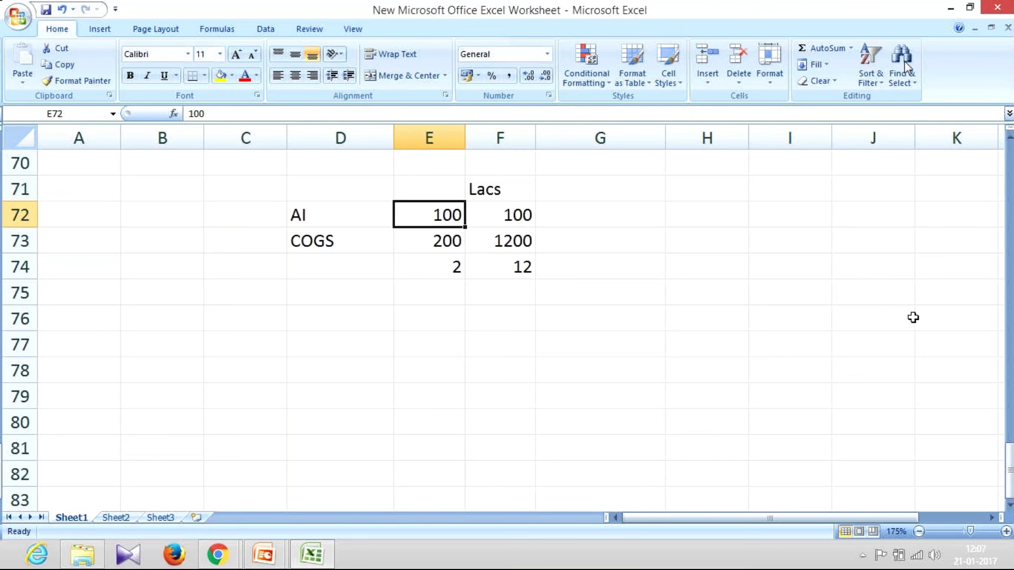
pyautogui.press('Down')
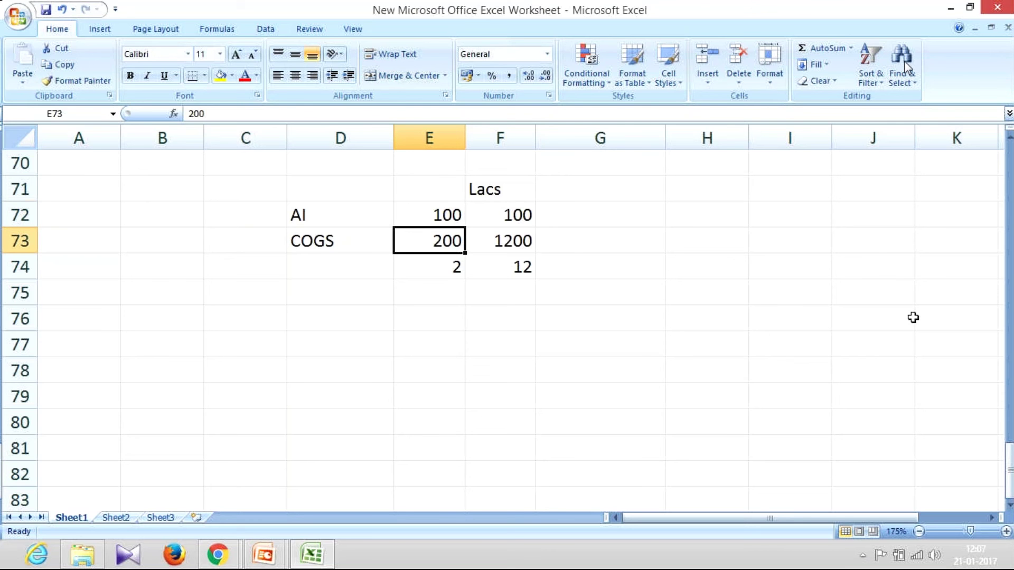
pyautogui.press('Down')
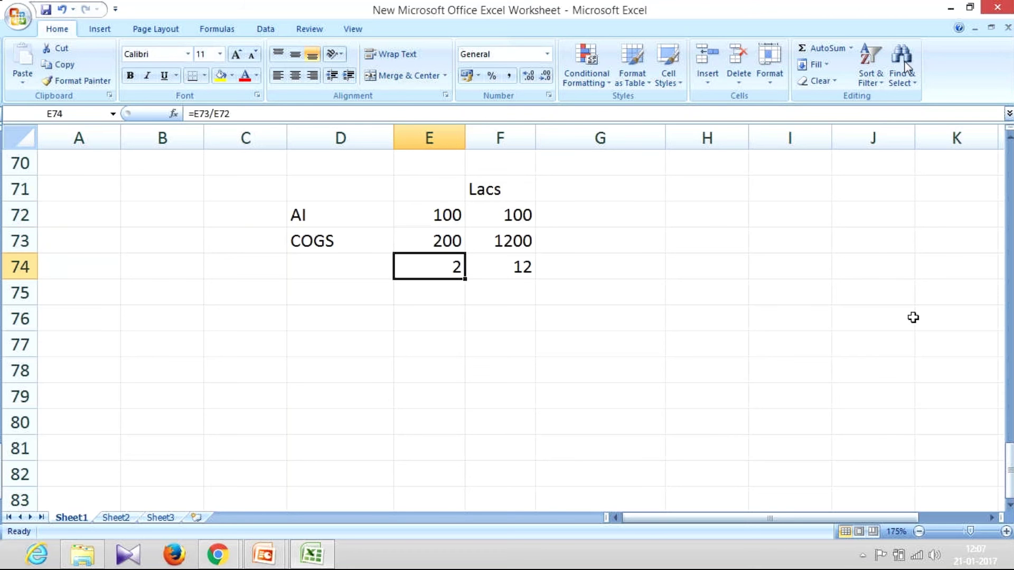
# Enter Profit, Low and High across D75:F75
pyautogui.press('Right')
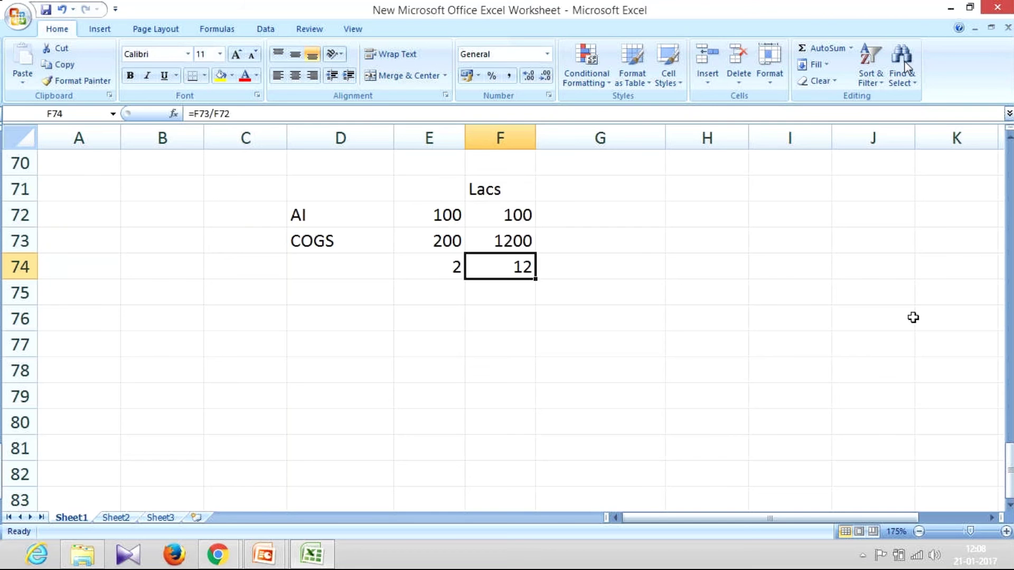
pyautogui.press('Down')
pyautogui.press('Left')
pyautogui.press('Left')
pyautogui.write('p')
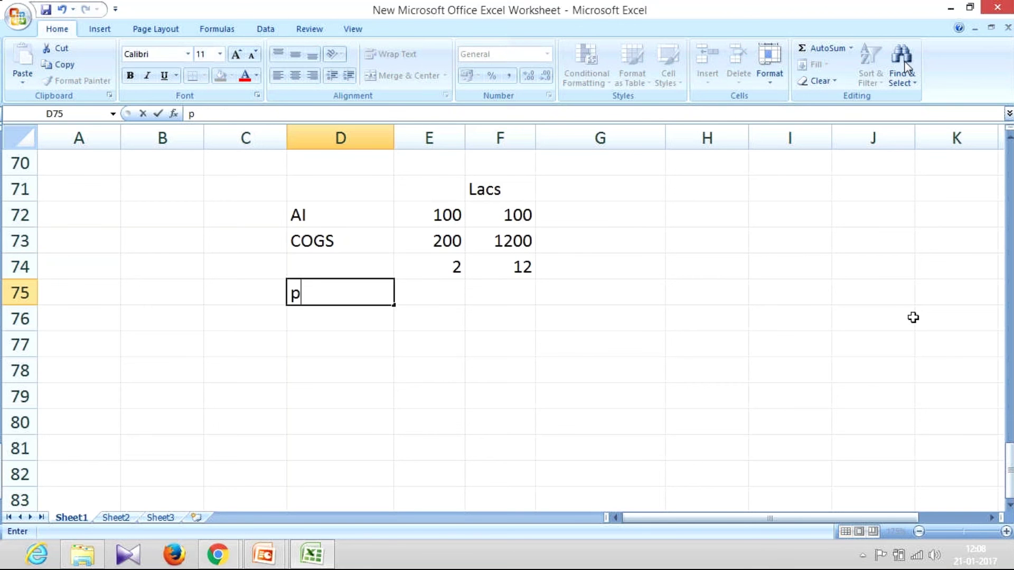
pyautogui.write('OR')
pyautogui.press('BackSpace')
pyautogui.press('BackSpace')
pyautogui.press('BackSpace')
pyautogui.write('Profit')
pyautogui.press('Tab')
pyautogui.write('Low')
pyautogui.press('Tab')
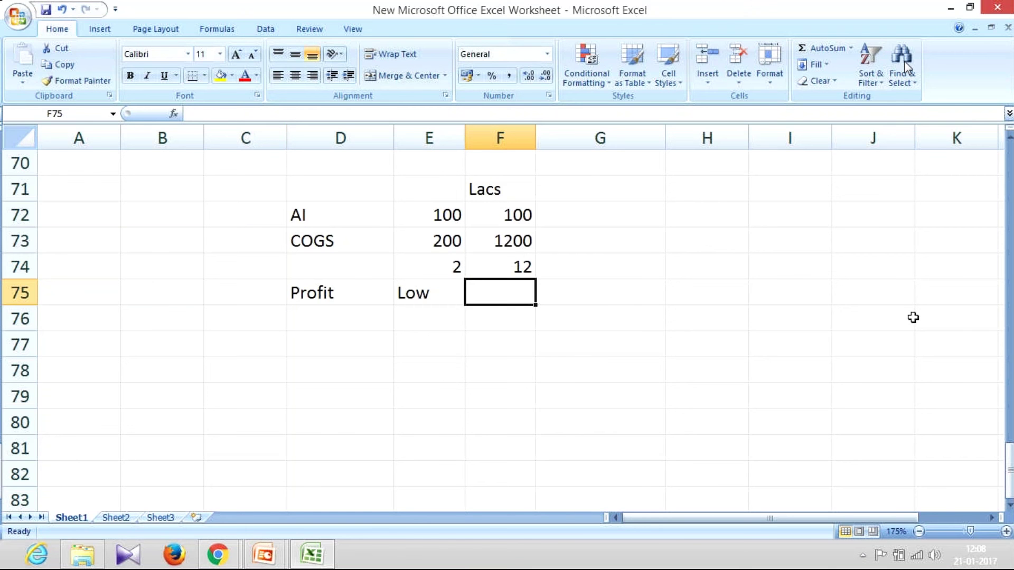
pyautogui.write('High')
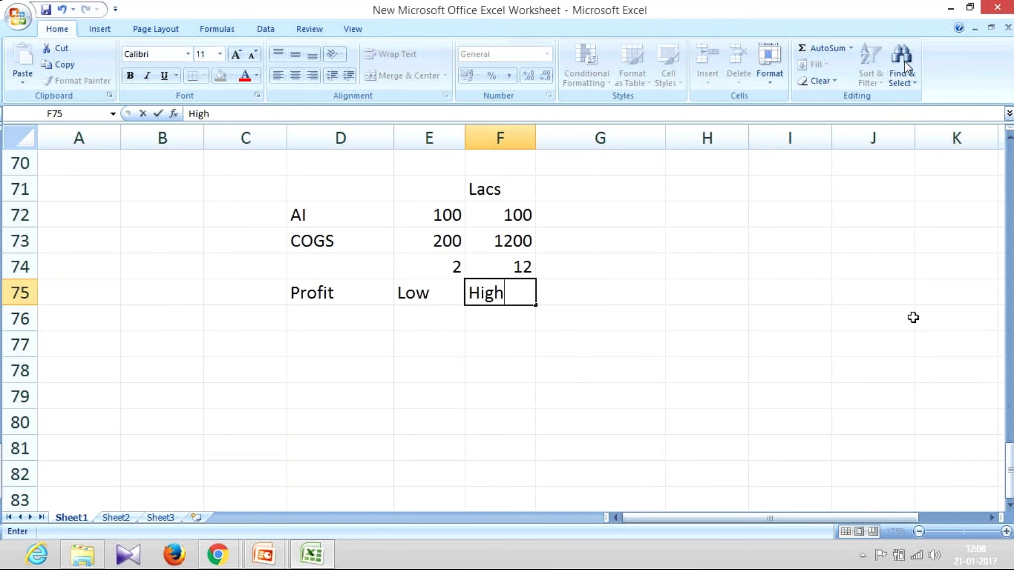
pyautogui.press('Return')
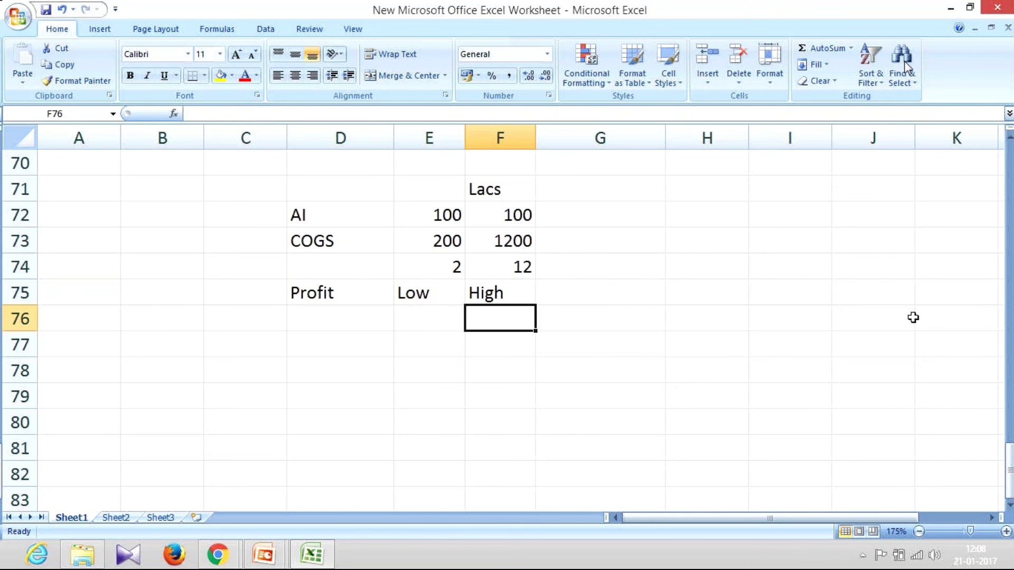
pyautogui.press('Up')
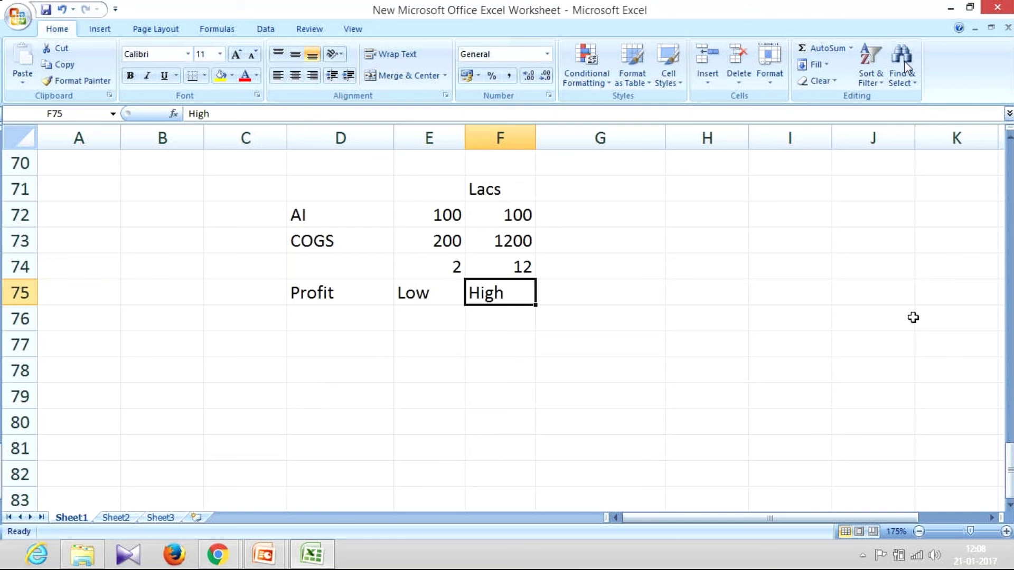
# Add an ITO Ratio = label with =F73/F72 giving 12, marked High
pyautogui.press('Down')
pyautogui.press('Down')
pyautogui.press('Left')
pyautogui.press('Left')
pyautogui.write('ITO Ratio =')
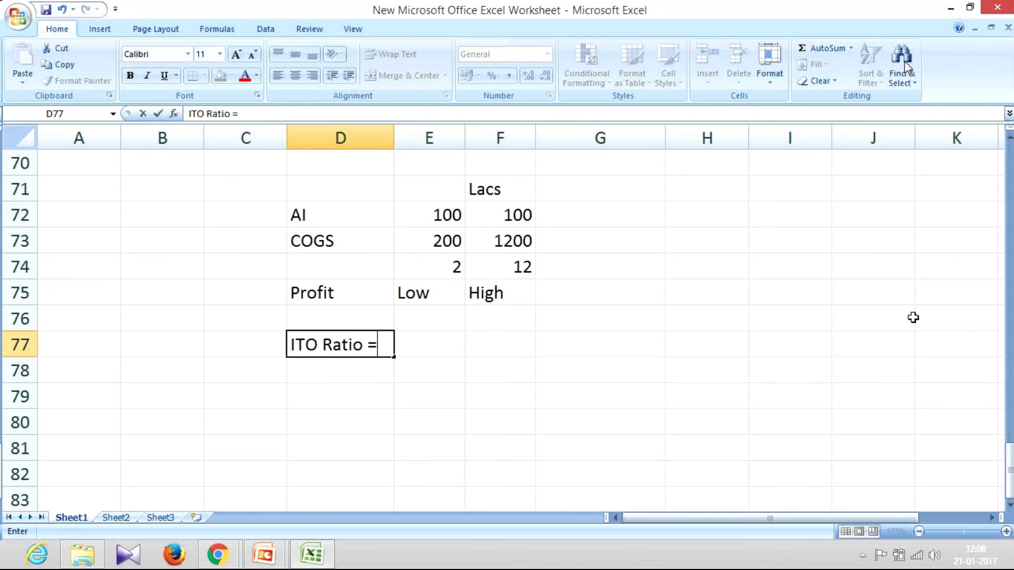
pyautogui.press('Tab')
pyautogui.press('Right')
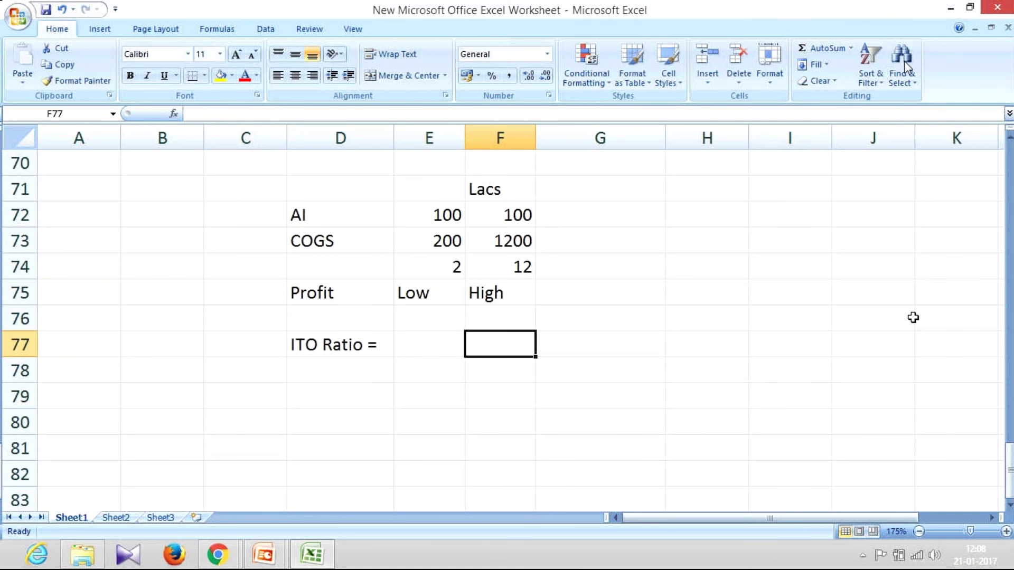
pyautogui.write('=')
pyautogui.press('Up')
pyautogui.press('Up')
pyautogui.press('Up')
pyautogui.press('Up')
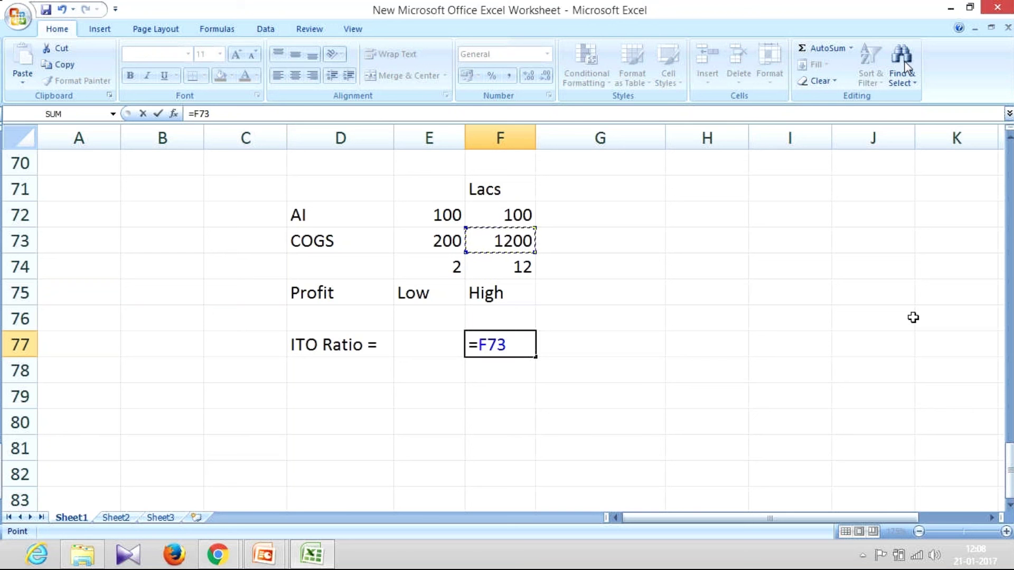
pyautogui.write('/')
pyautogui.press('Up')
pyautogui.press('Up')
pyautogui.press('Up')
pyautogui.press('Up')
pyautogui.press('Up')
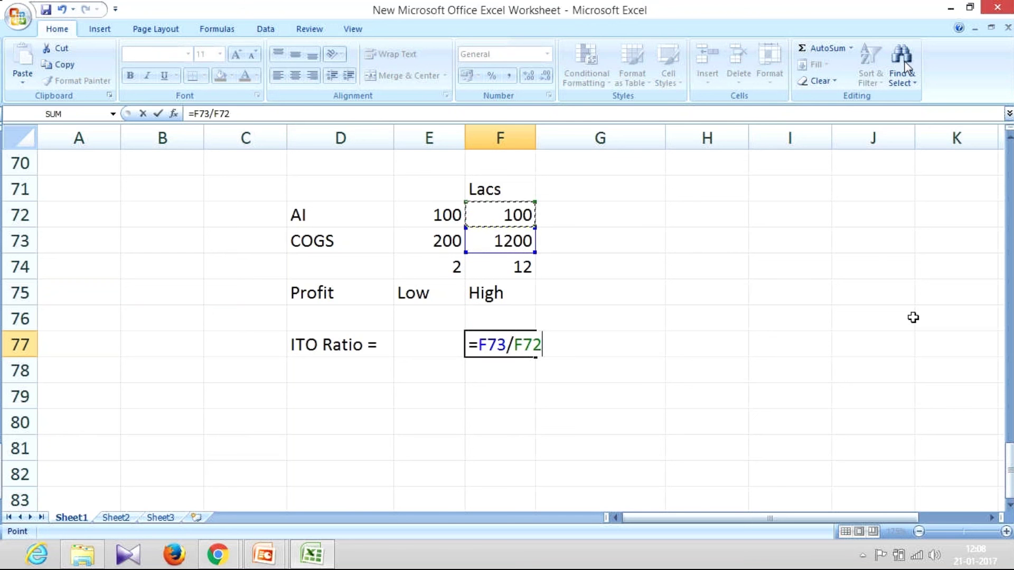
pyautogui.press('Return')
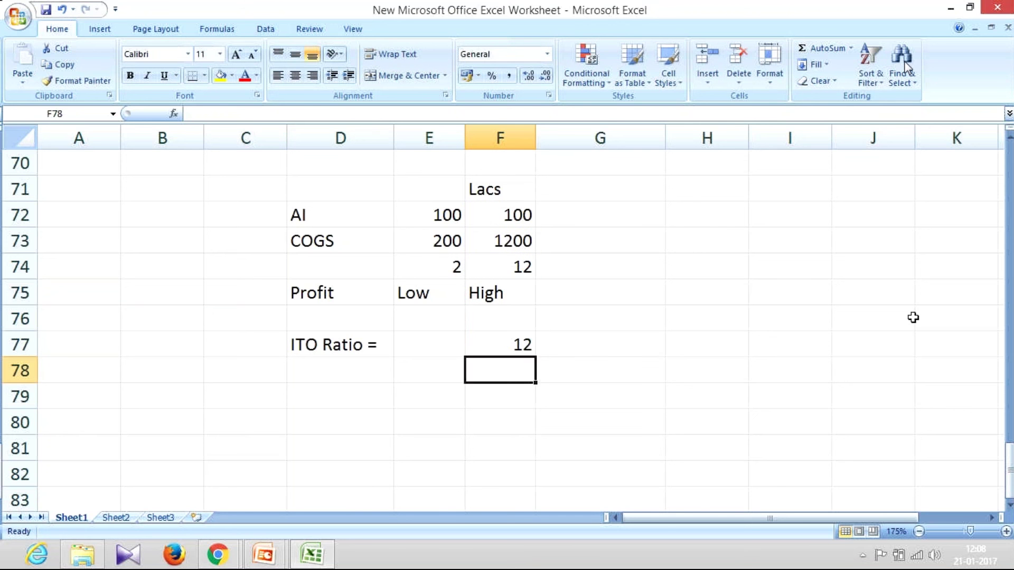
pyautogui.press('Up')
pyautogui.press('Right')
pyautogui.write('High')
pyautogui.press('Return')
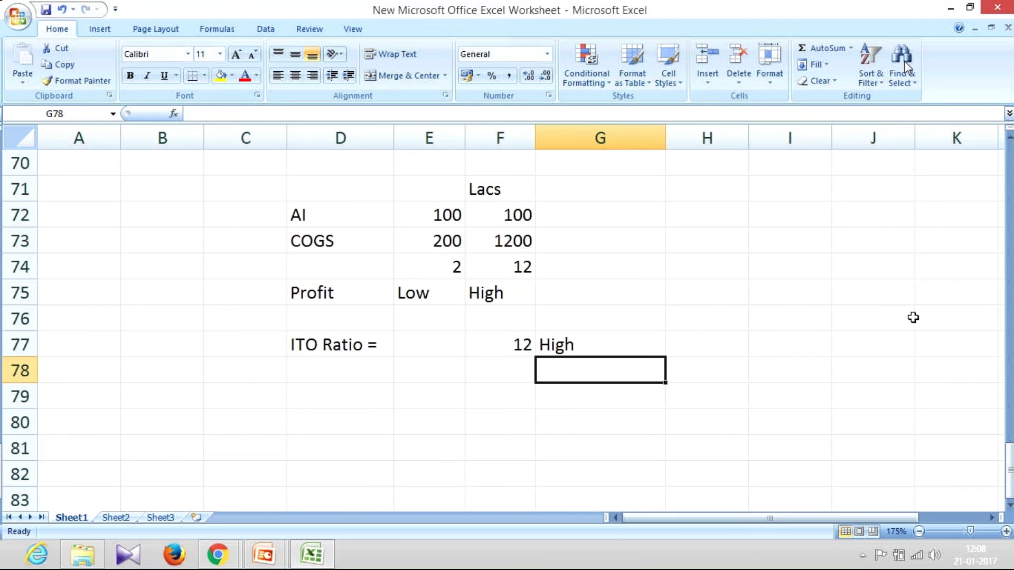
# Show the first company's ratio 2 with =E74 and mark it Low
pyautogui.press('Up')
pyautogui.press('Left')
pyautogui.press('Left')
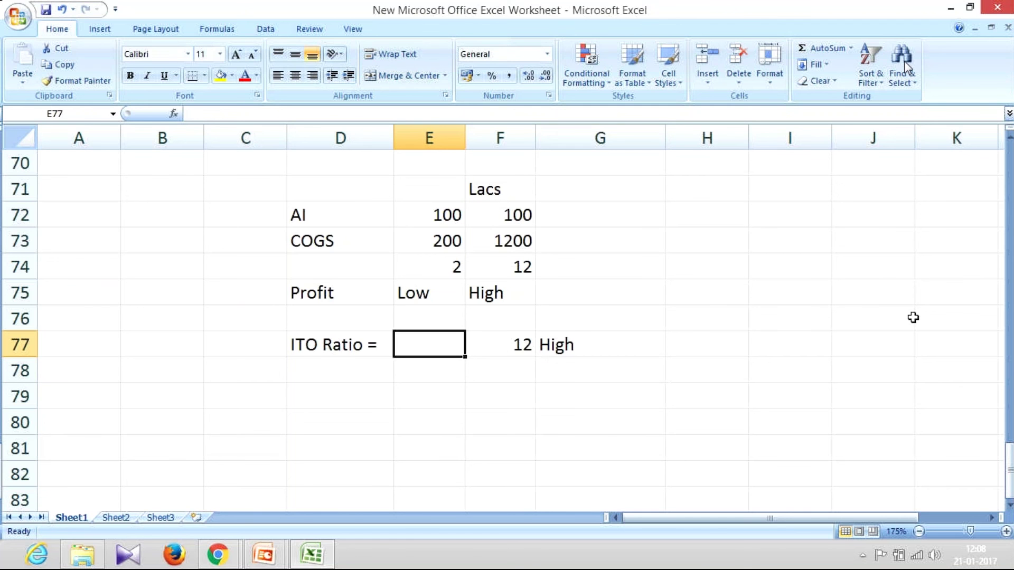
pyautogui.write('=')
pyautogui.press('Up')
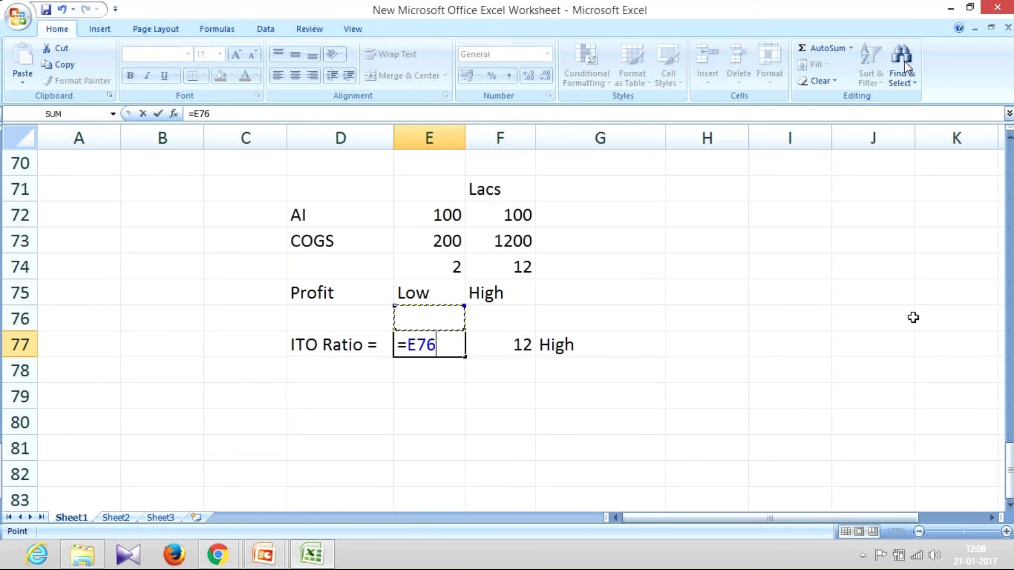
pyautogui.press('Return')
pyautogui.write('Low')
pyautogui.press('Return')
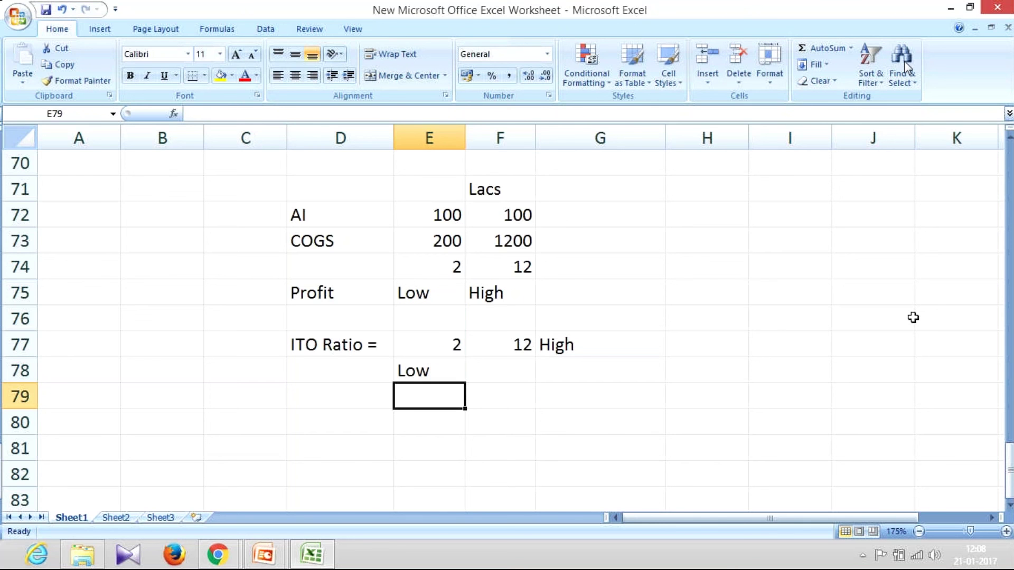
# Enter Inventory in D79 and Carrying Cost in E79
pyautogui.press('Left')
pyautogui.write('Inventory')
pyautogui.press('Tab')
pyautogui.write('Carryin')
pyautogui.press('BackSpace')
pyautogui.write('ing Cost')
pyautogui.press('Return')
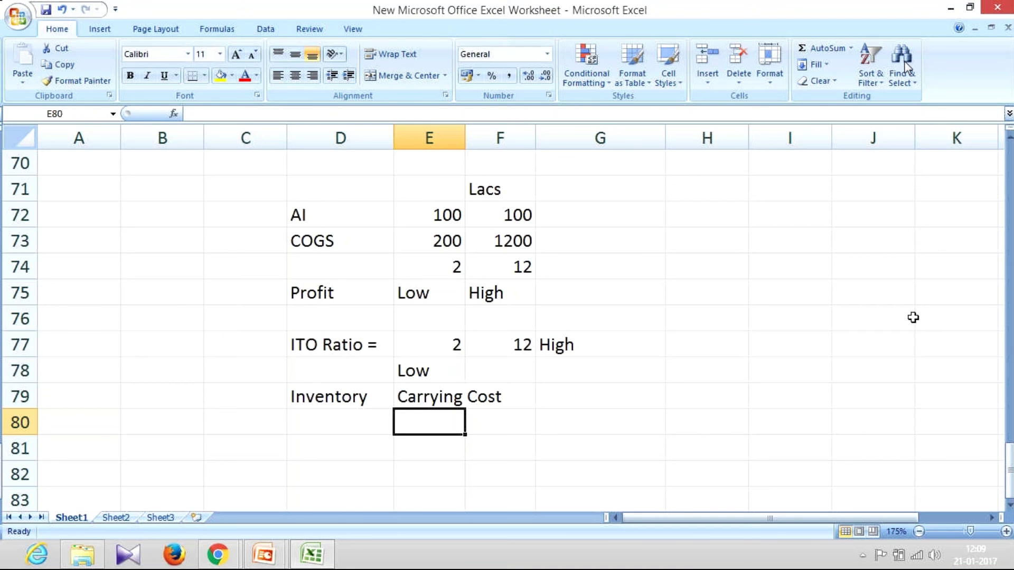
# List Borrow and Damage below Carrying Cost, correcting the Damager typo
pyautogui.write('Borrow')
pyautogui.press('Return')
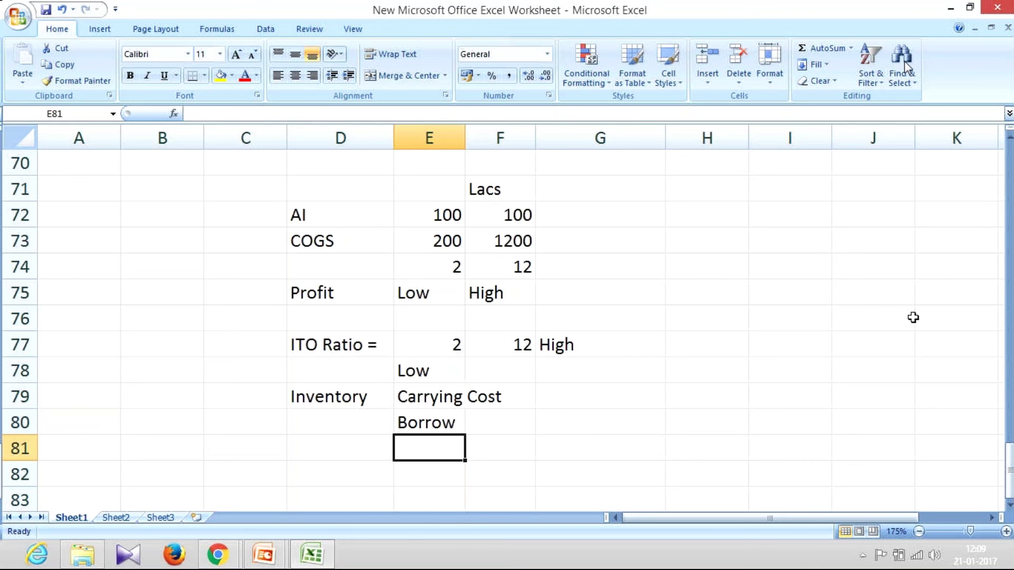
pyautogui.write('Damager')
pyautogui.press('Return')
pyautogui.press('Up')
pyautogui.press('F2')
pyautogui.press('BackSpace')
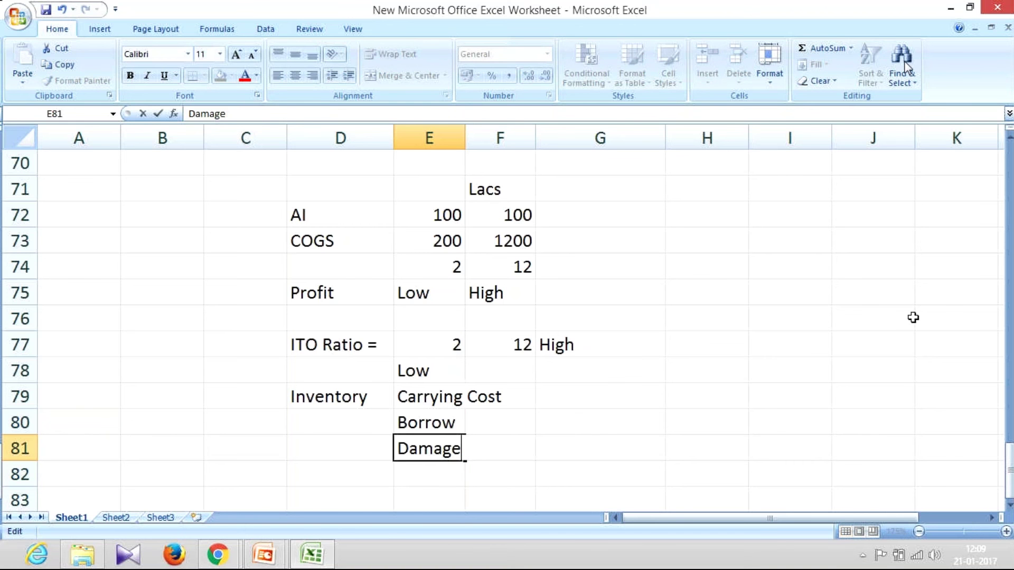
pyautogui.press('Return')
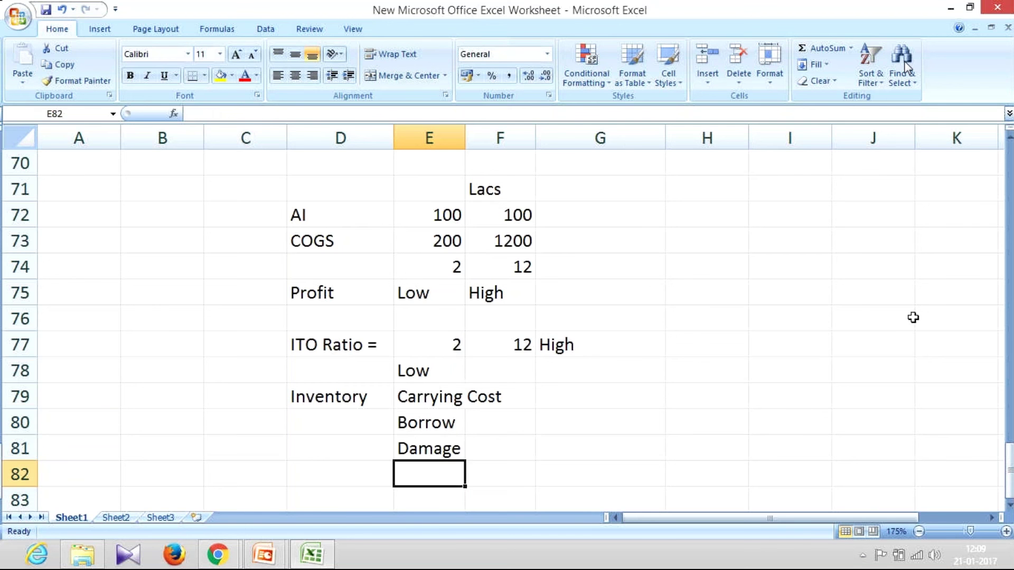
pyautogui.press('Up')
pyautogui.press('Up')
pyautogui.press('Up')
pyautogui.press('Up')
pyautogui.press('Up')
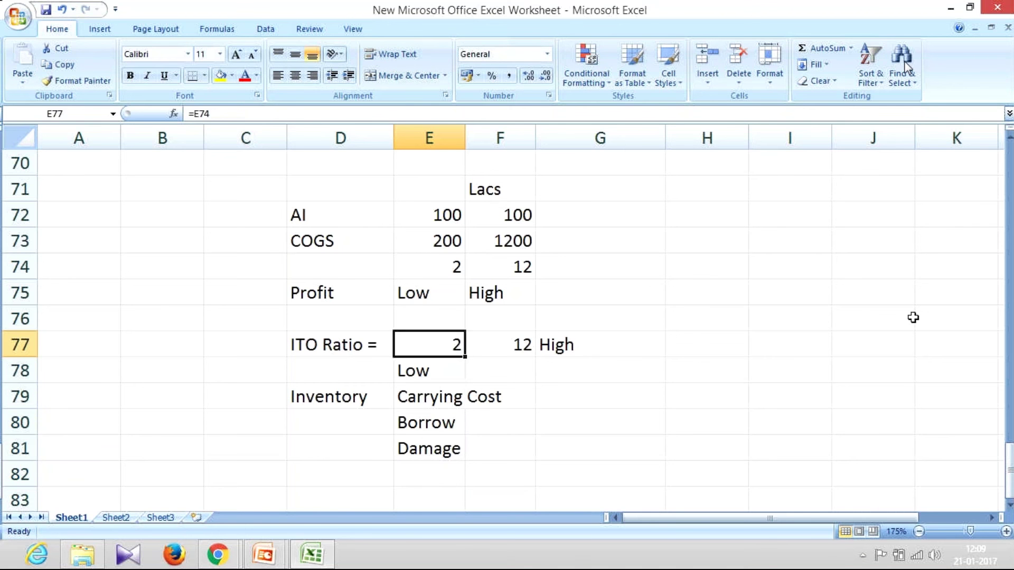
pyautogui.press('Left')
pyautogui.hotkey('shift', 'Right')
pyautogui.hotkey('shift', 'Right')
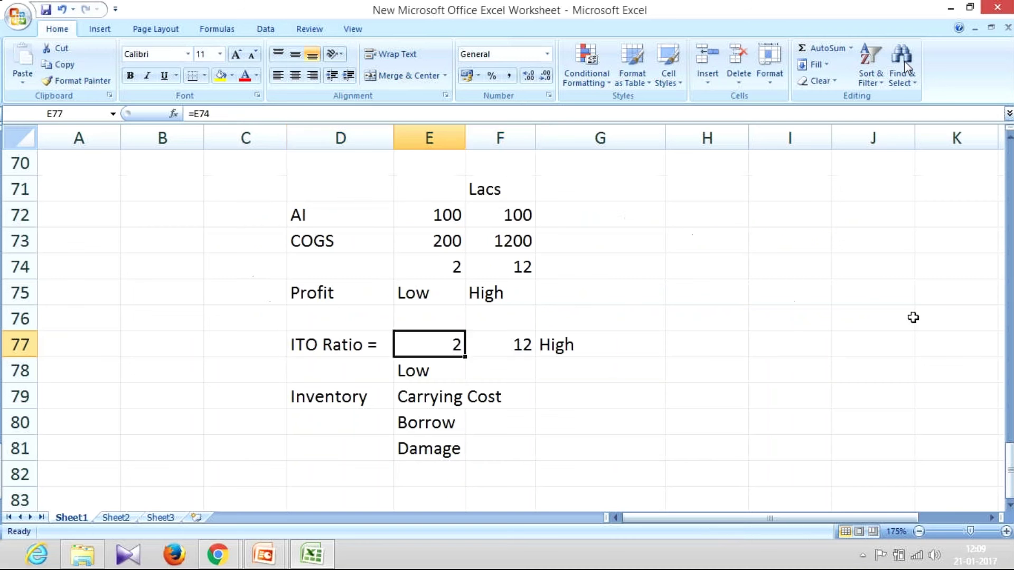
pyautogui.press('Up')
pyautogui.press('Up')
pyautogui.press('Up')
pyautogui.press('Up')
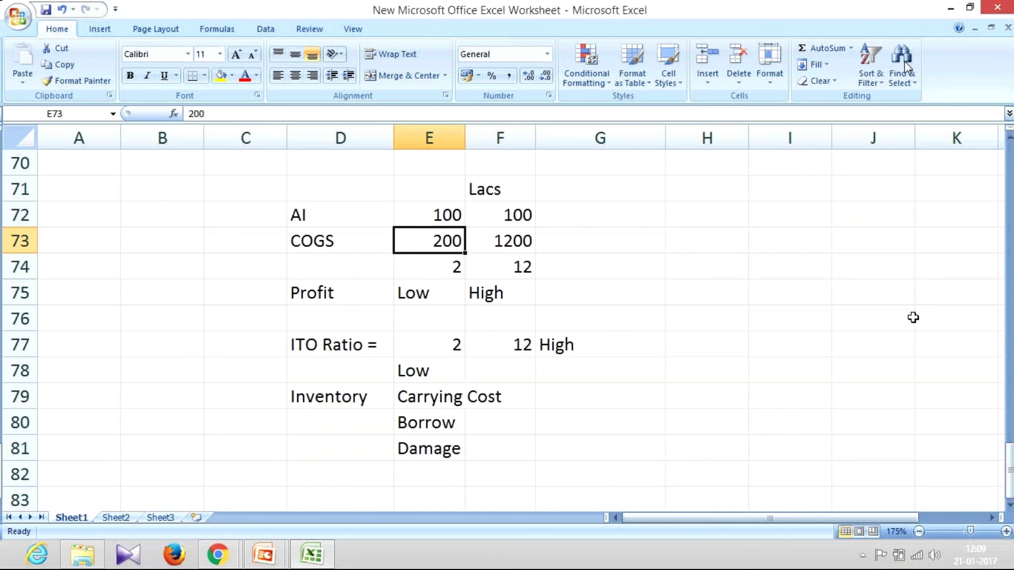
pyautogui.press('Right')
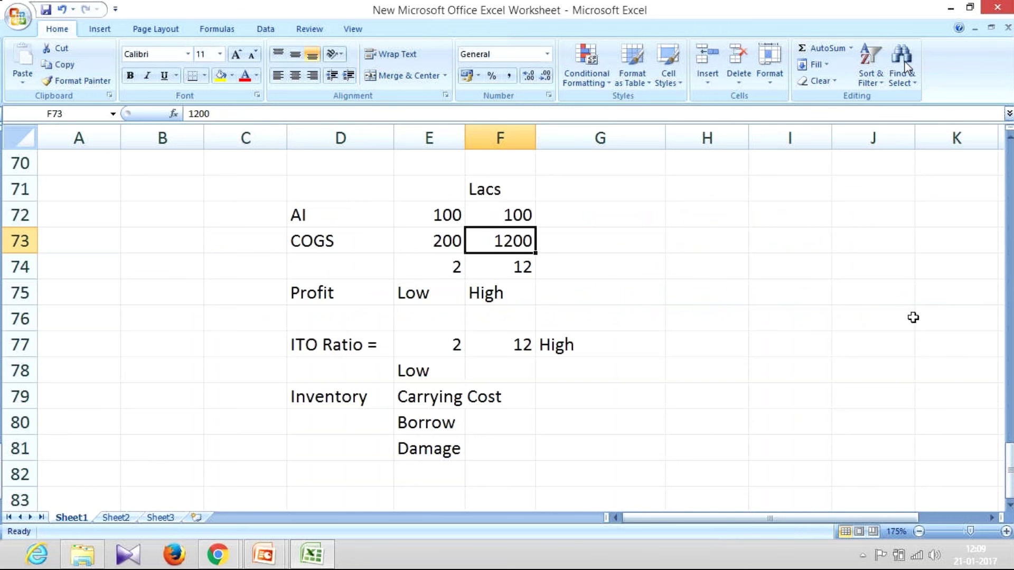
# Rename the COGS label to Annual COGS and widen column D to fit
pyautogui.press('Left')
pyautogui.press('Left')
pyautogui.press('F2')
pyautogui.press('Home')
pyautogui.write('Annual')
pyautogui.press('Return')
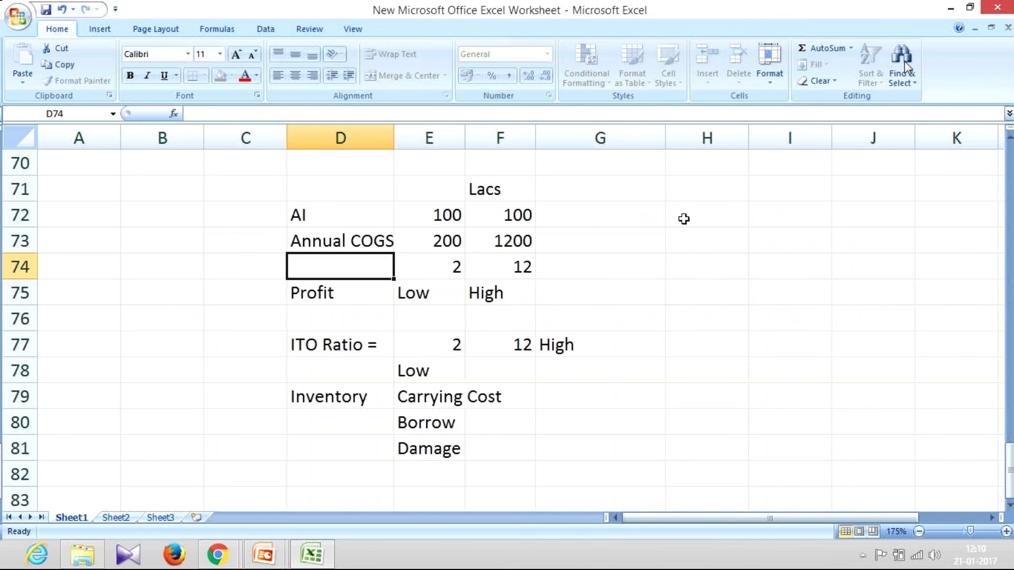
pyautogui.moveTo(389, 137); pyautogui.dragTo(417, 137)
# Enter =F73/12 in G73 for a monthly COGS of 100
pyautogui.click(529, 240)
pyautogui.click(639, 248)
pyautogui.write('=')
pyautogui.press('Left')
pyautogui.write('/12')
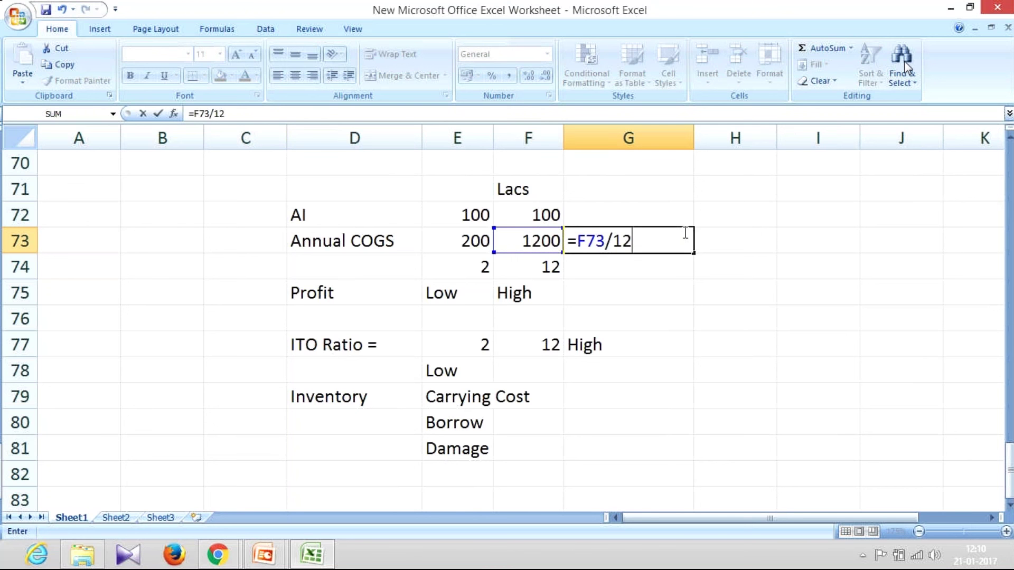
pyautogui.press('Return')
pyautogui.click(683, 233)
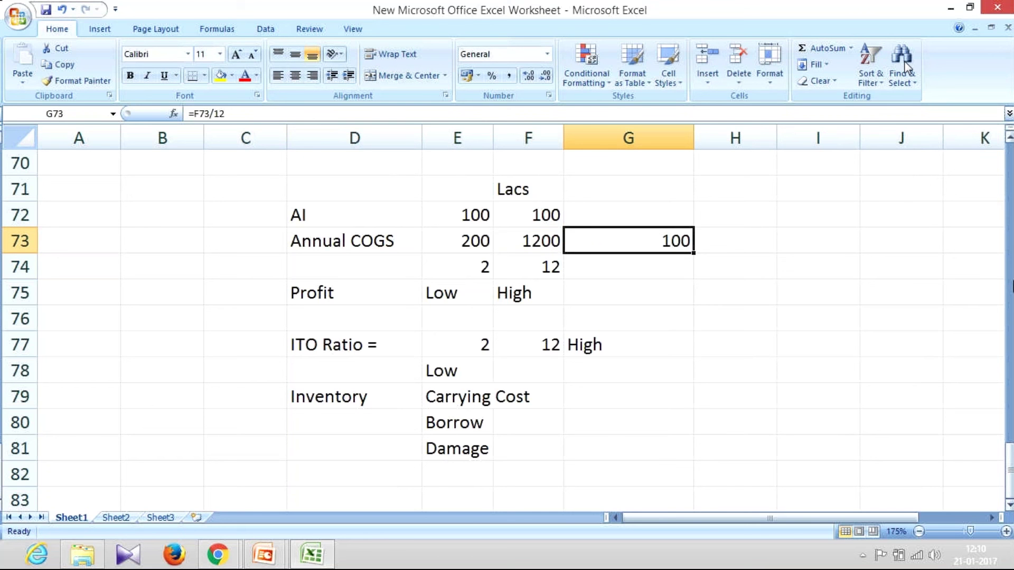
# Add a G72 formula dividing by G73 giving a holding period of 1, labelled Month
pyautogui.press('Up')
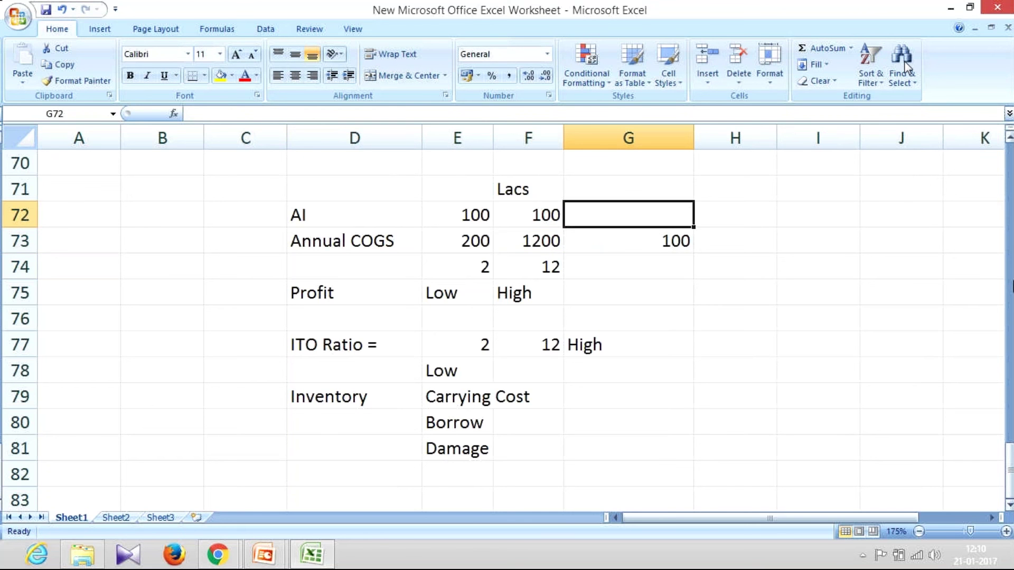
pyautogui.press('Left')
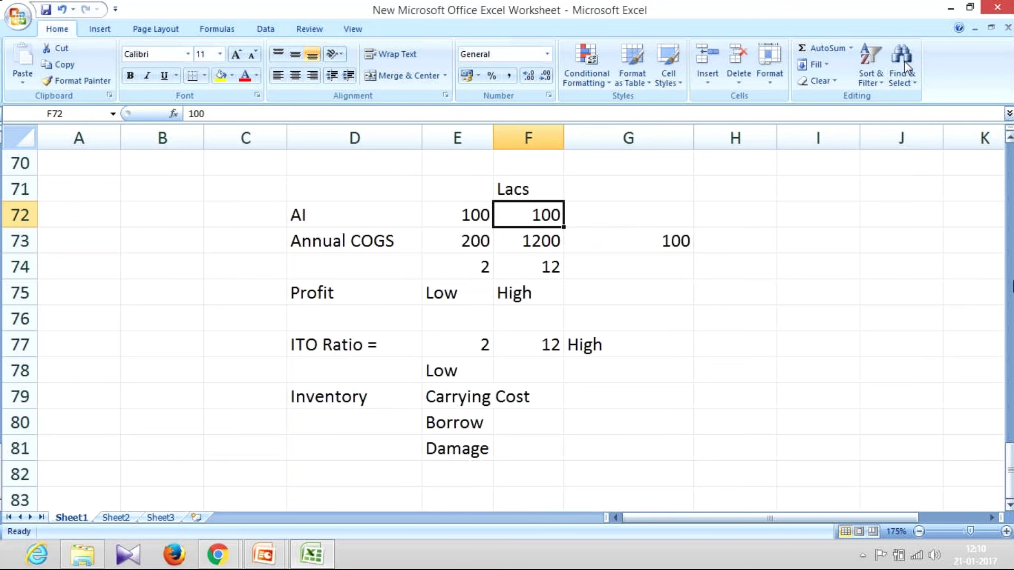
pyautogui.press('Right')
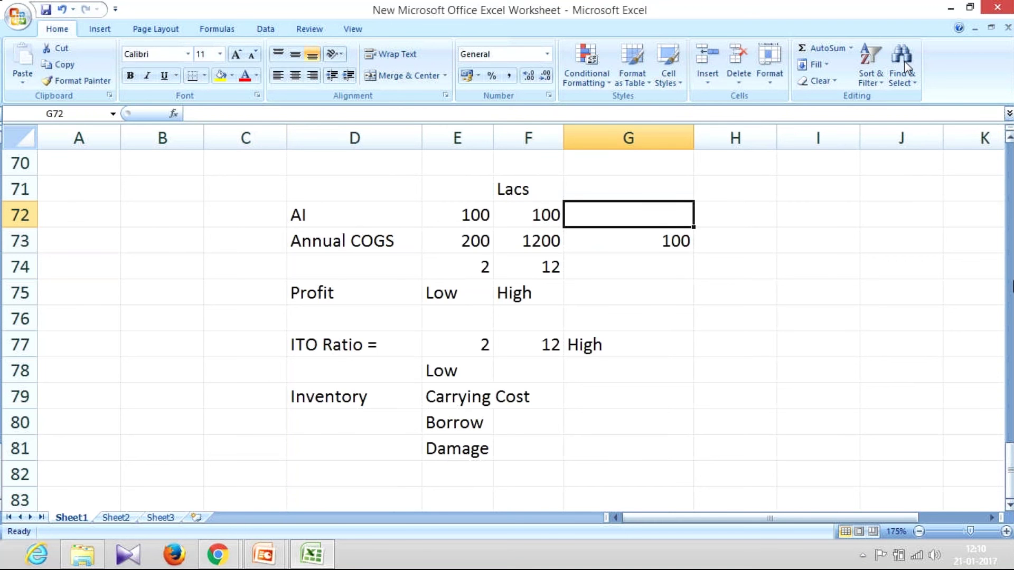
pyautogui.write('=')
pyautogui.press('Down')
pyautogui.write('/')
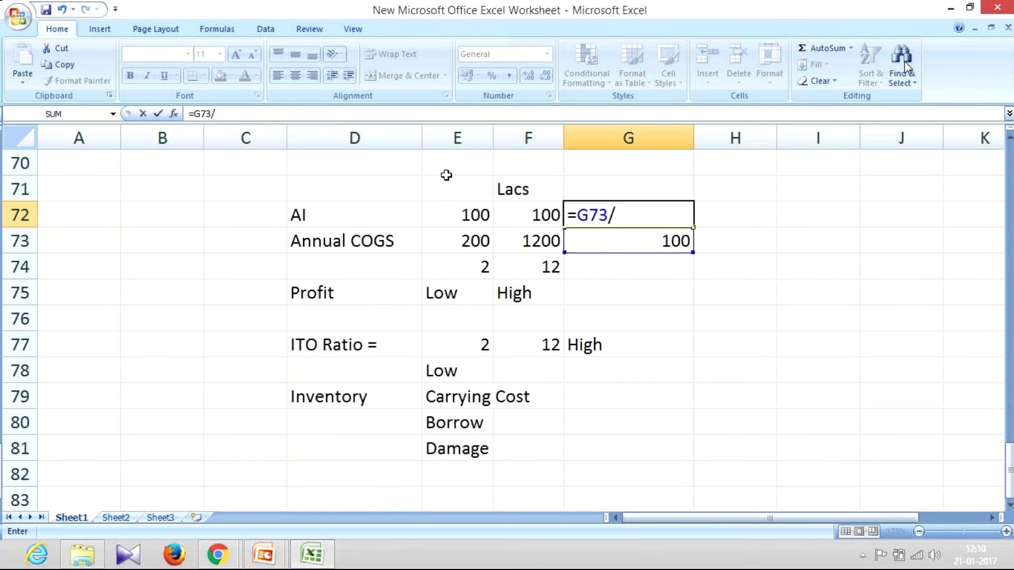
pyautogui.press('Down')
pyautogui.press('Return')
pyautogui.press('Up')
pyautogui.press('Right')
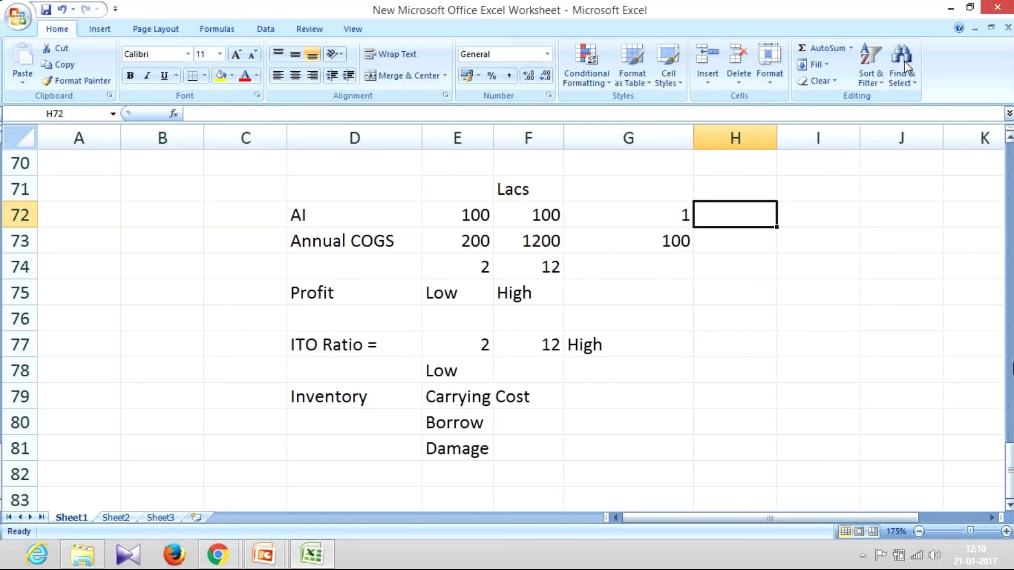
pyautogui.write('Month')
pyautogui.press('Return')
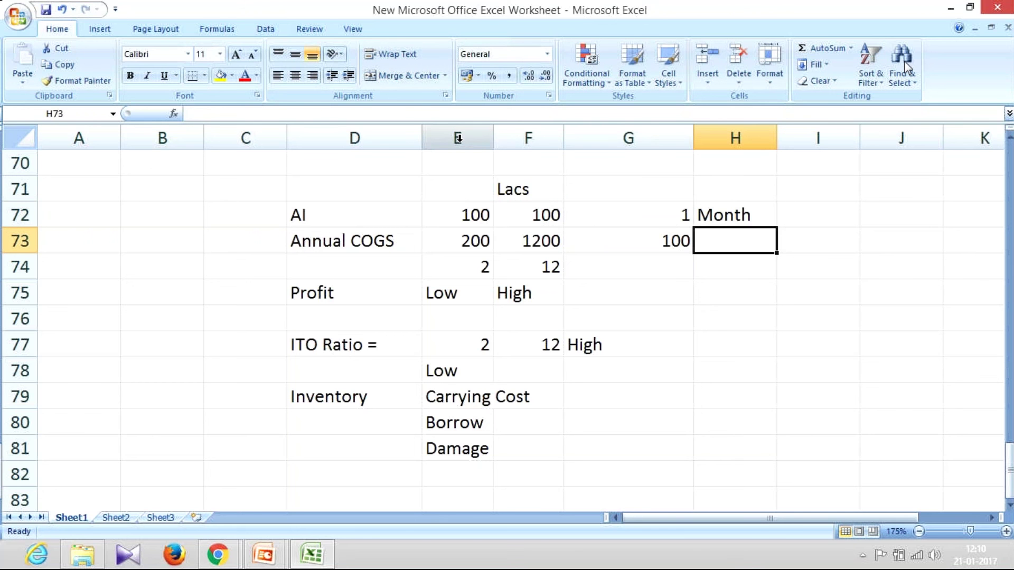
# Insert a blank column before column E
pyautogui.click(458, 138)
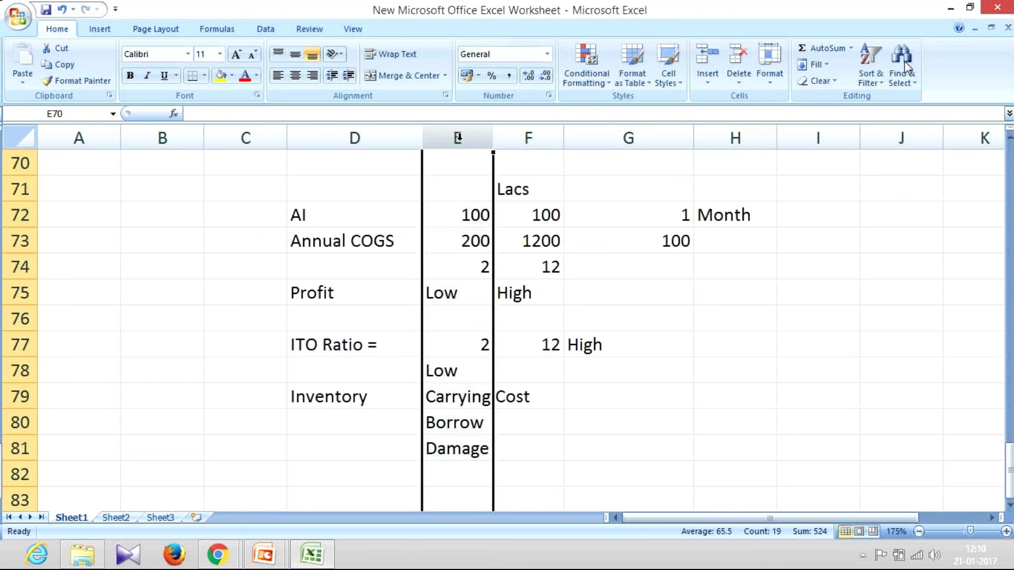
pyautogui.rightClick(458, 138)
pyautogui.click(501, 216)
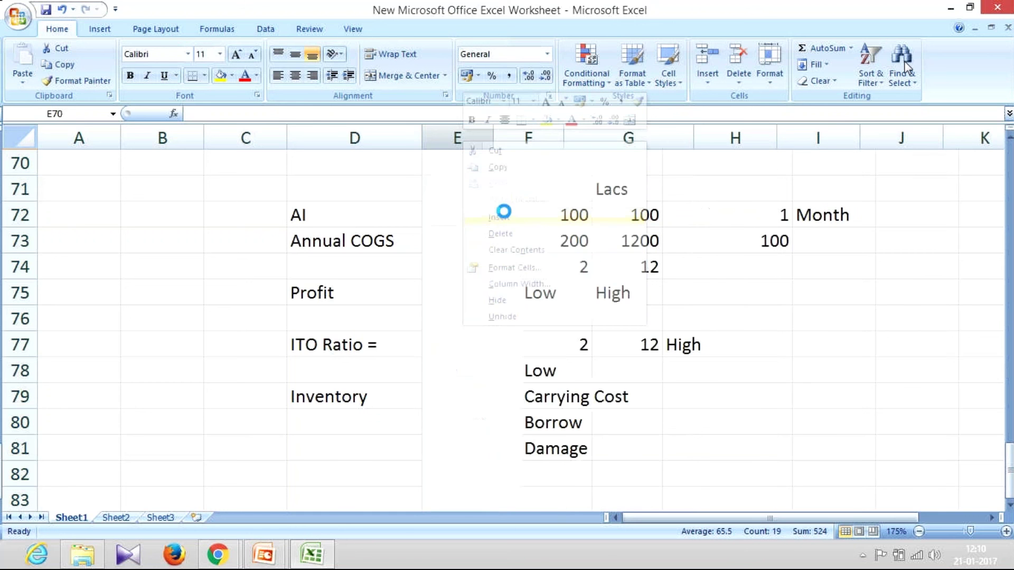
# Enter =F73/12 in E73, giving monthly COGS of 16.66666667
pyautogui.click(586, 238)
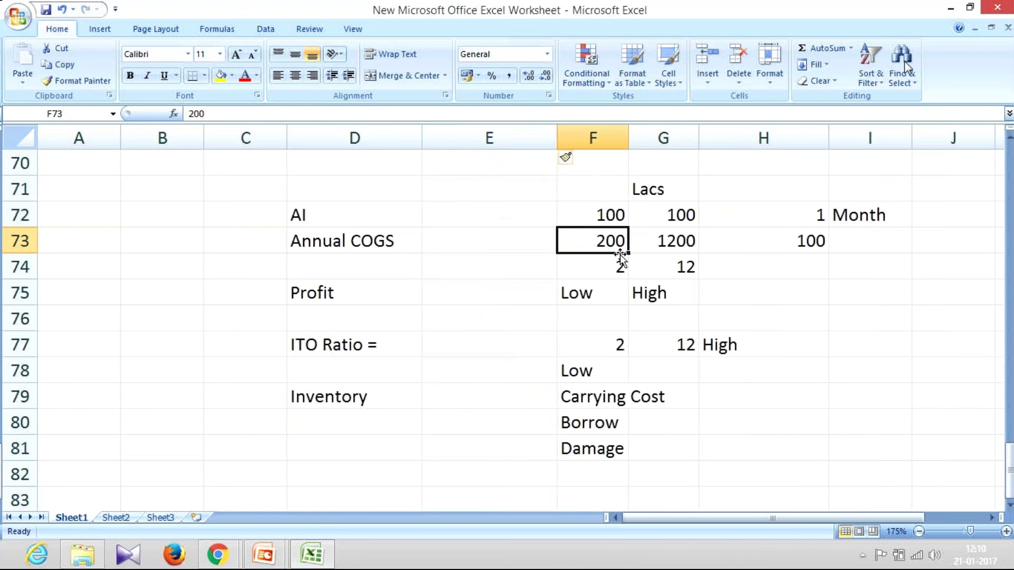
pyautogui.press('Left')
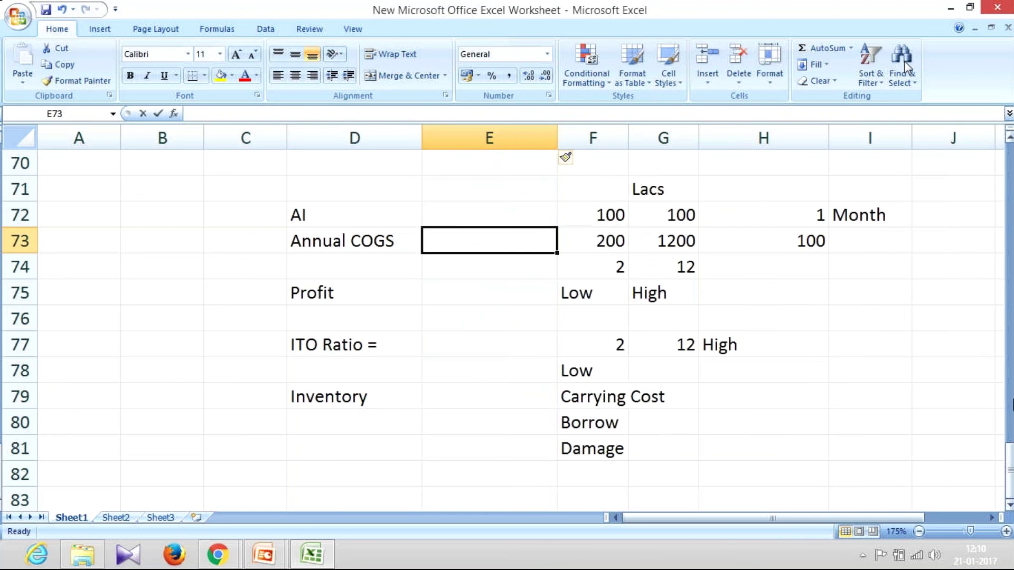
pyautogui.write('=')
pyautogui.press('Right')
pyautogui.write('/12')
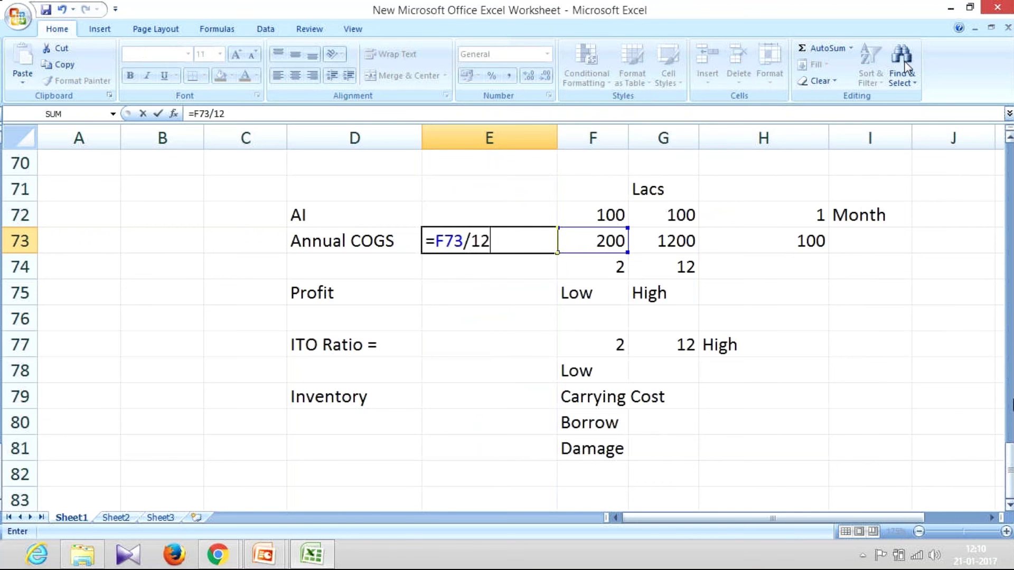
pyautogui.press('Return')
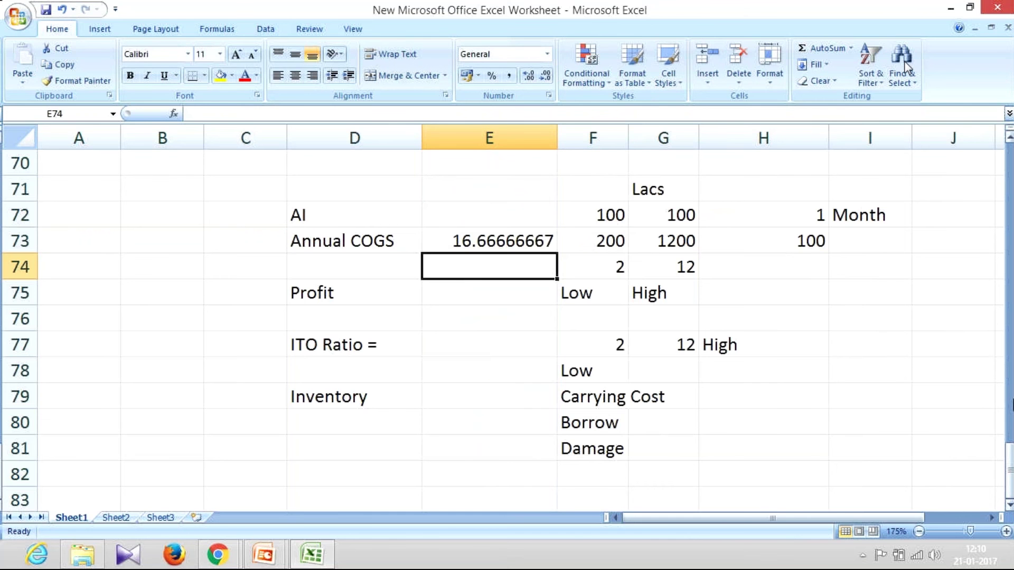
# Enter the holding period formula =F72/E73 in E72, giving 6
pyautogui.press('Up')
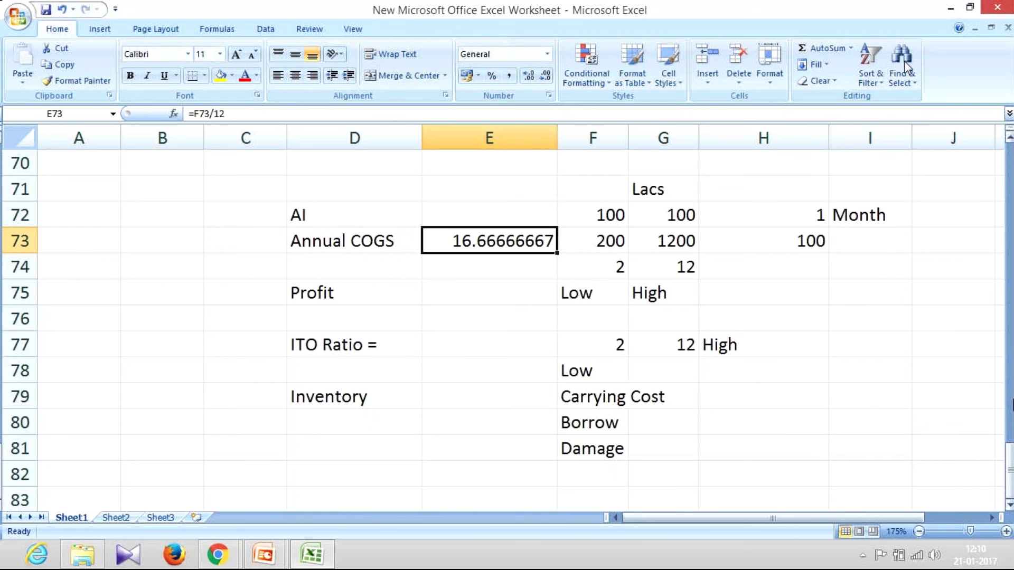
pyautogui.press('Up')
pyautogui.press('Right')
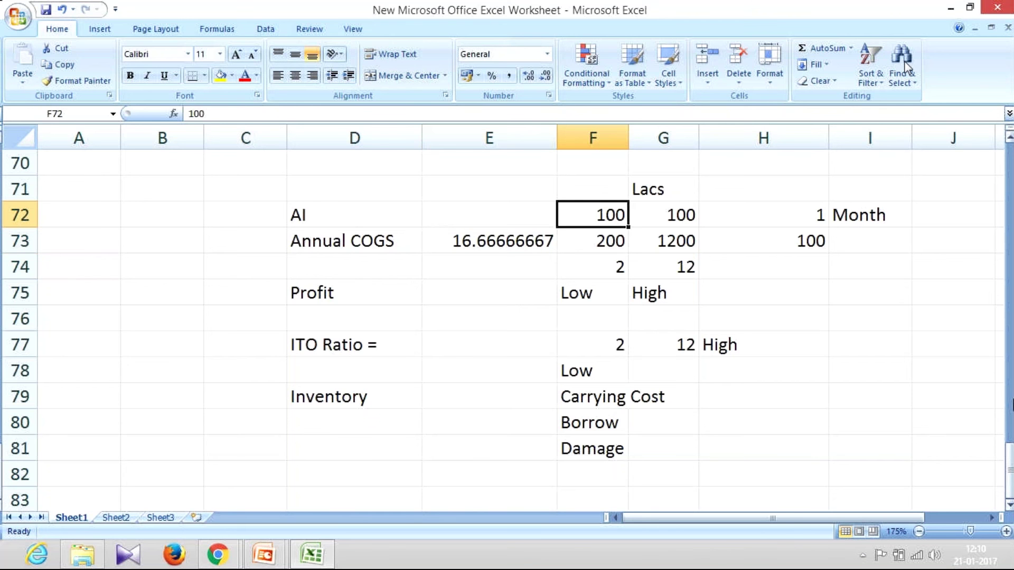
pyautogui.press('Left')
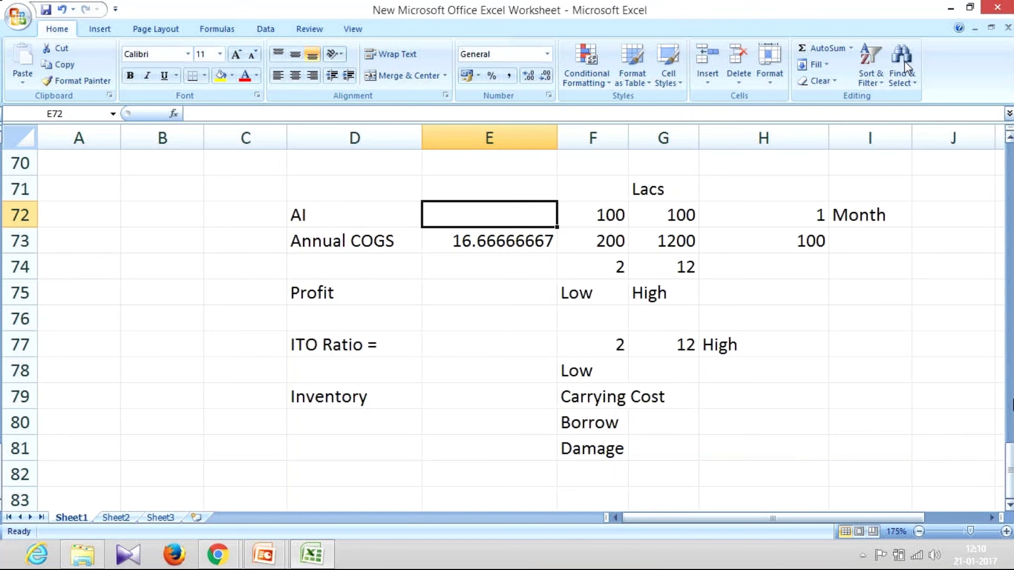
pyautogui.write('=F72/E73')
pyautogui.press('Return')
# Add the heading 'Months' in E71 above the holding period
pyautogui.press('Up')
pyautogui.press('Up')
pyautogui.write('Months')
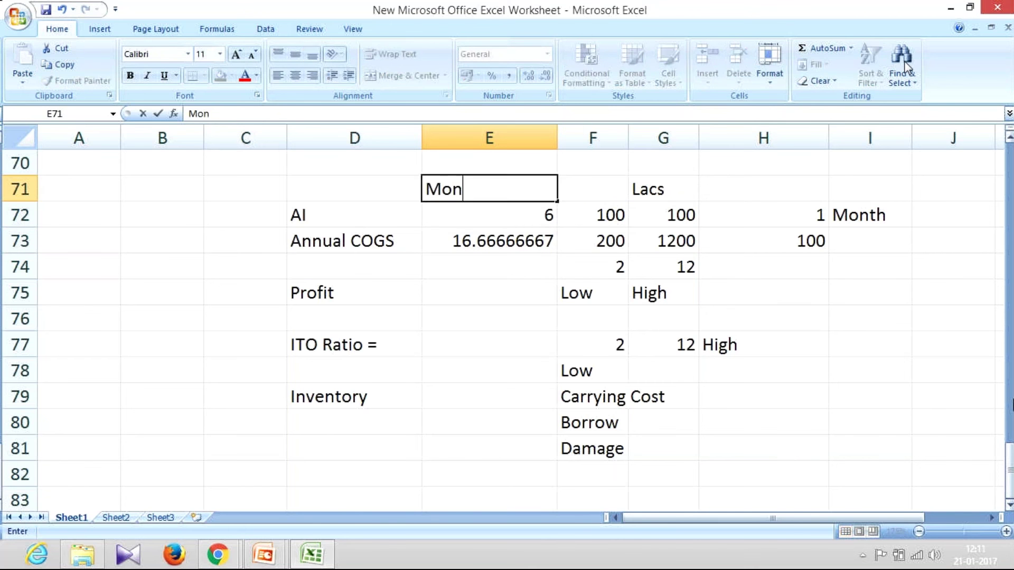
pyautogui.press('Return')
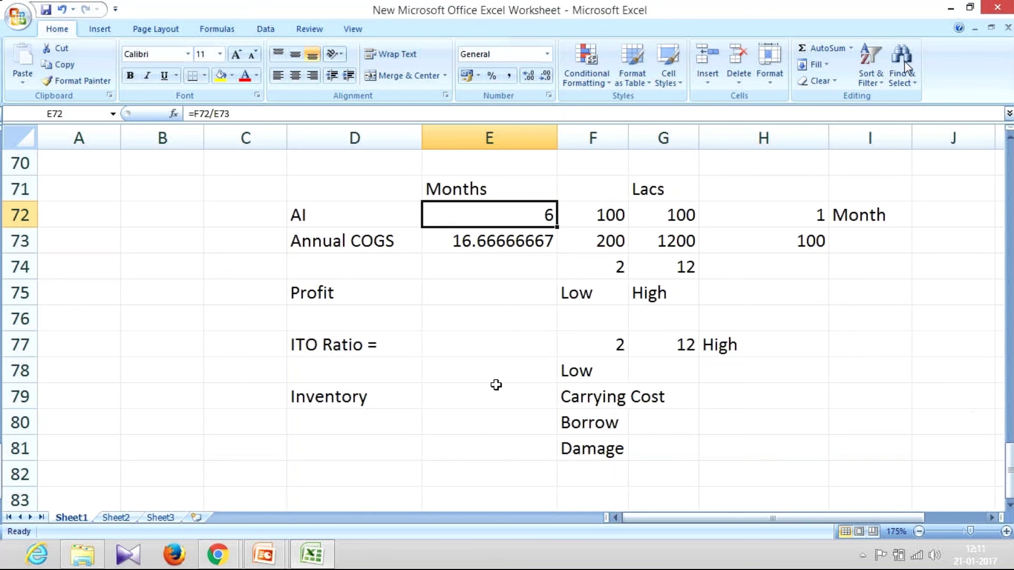
pyautogui.moveTo(563, 397); pyautogui.dragTo(653, 439)
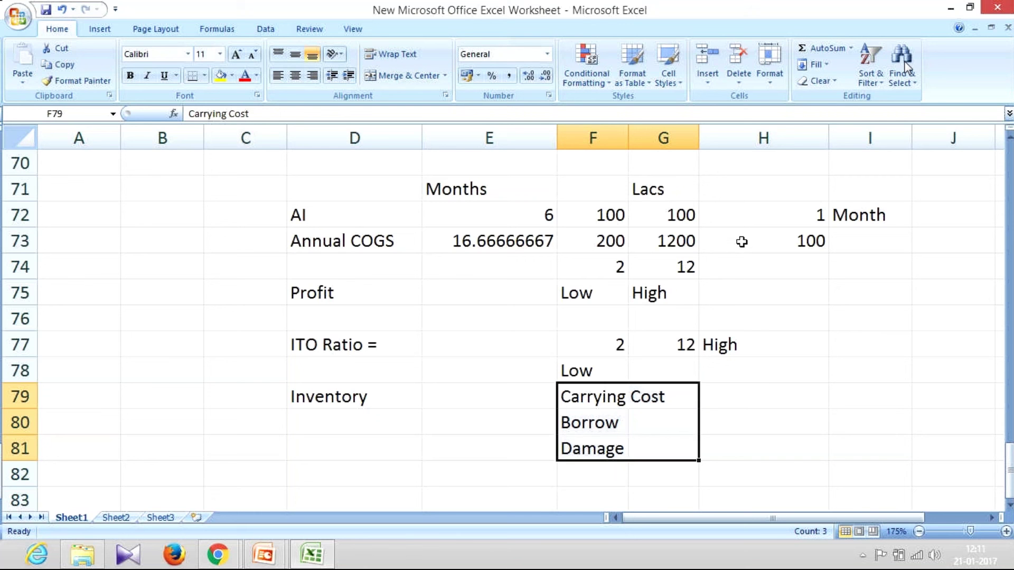
pyautogui.moveTo(742, 224); pyautogui.dragTo(898, 217)
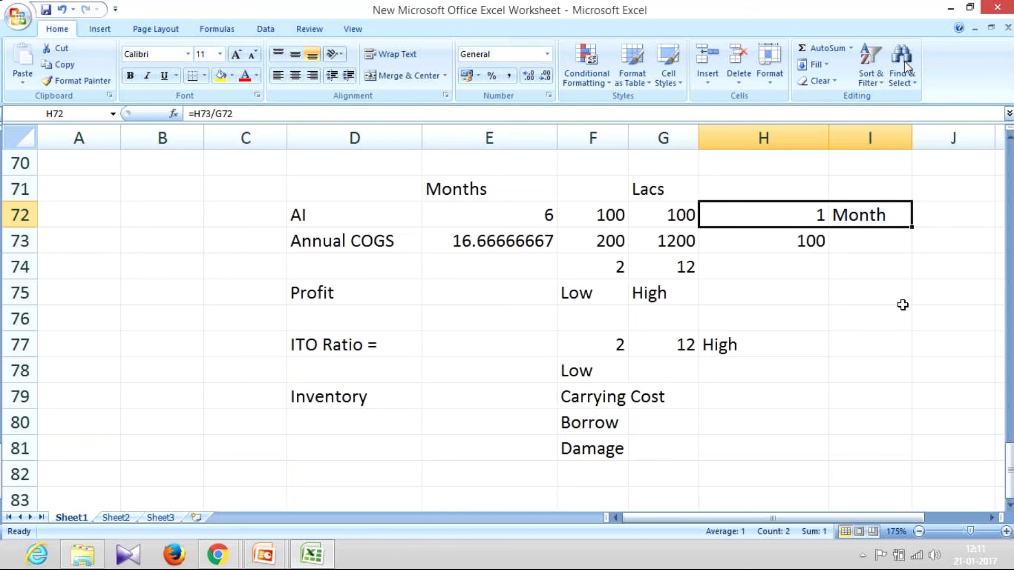
pyautogui.moveTo(491, 217); pyautogui.dragTo(493, 196)
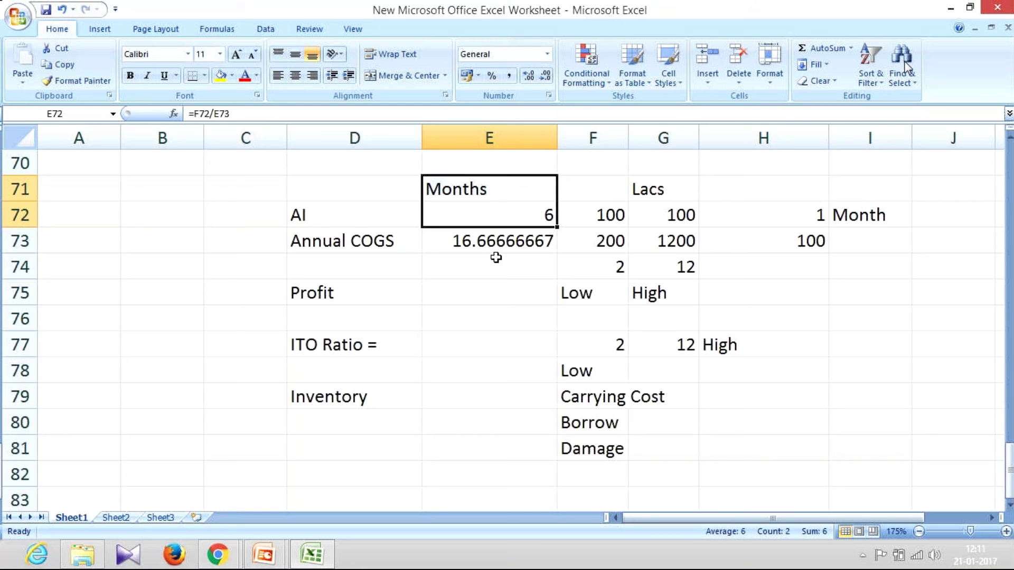
pyautogui.click(502, 246)
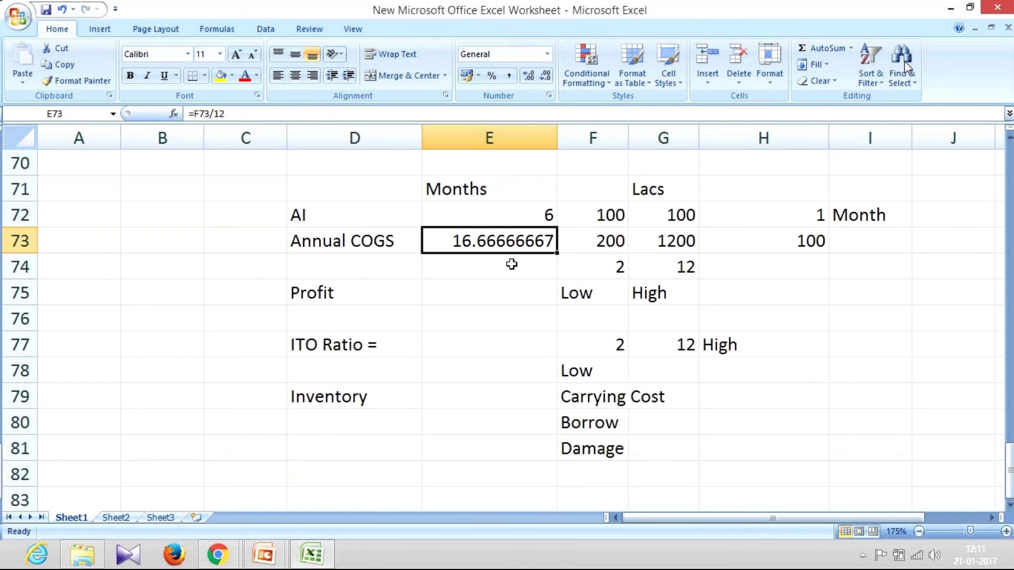
pyautogui.click(585, 216)
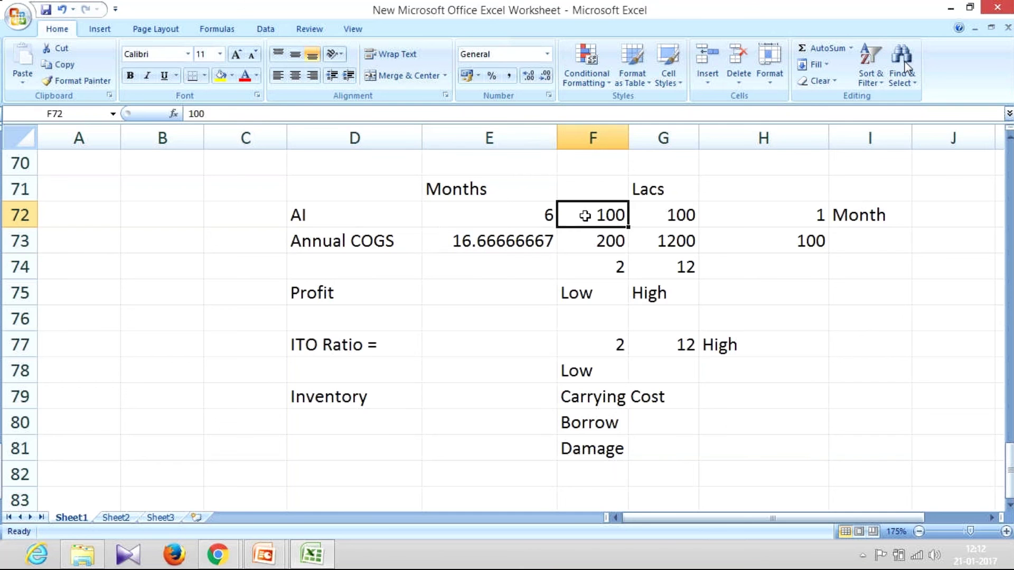